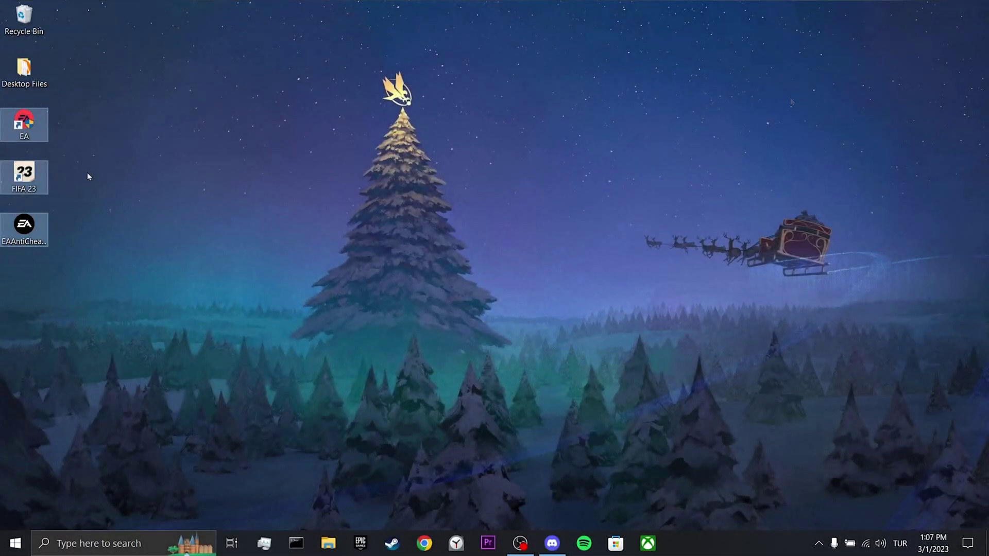
- Set the EA desktop shortcut to always run as administrator in Compatibility settings
{"action": "left_click", "coordinate": [28, 123]}
{"action": "right_click", "coordinate": [30, 124]}
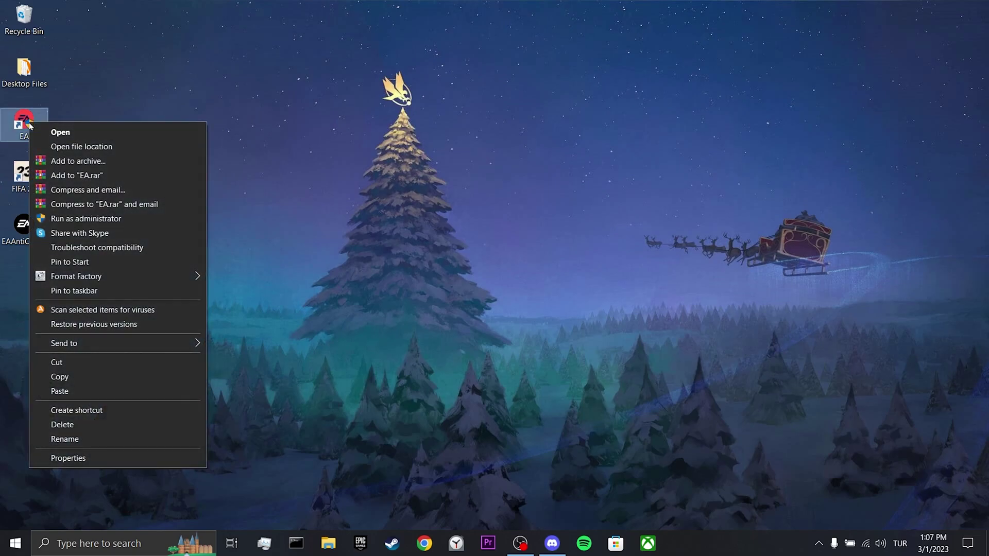
{"action": "left_click", "coordinate": [120, 457]}
{"action": "left_click", "coordinate": [242, 168]}
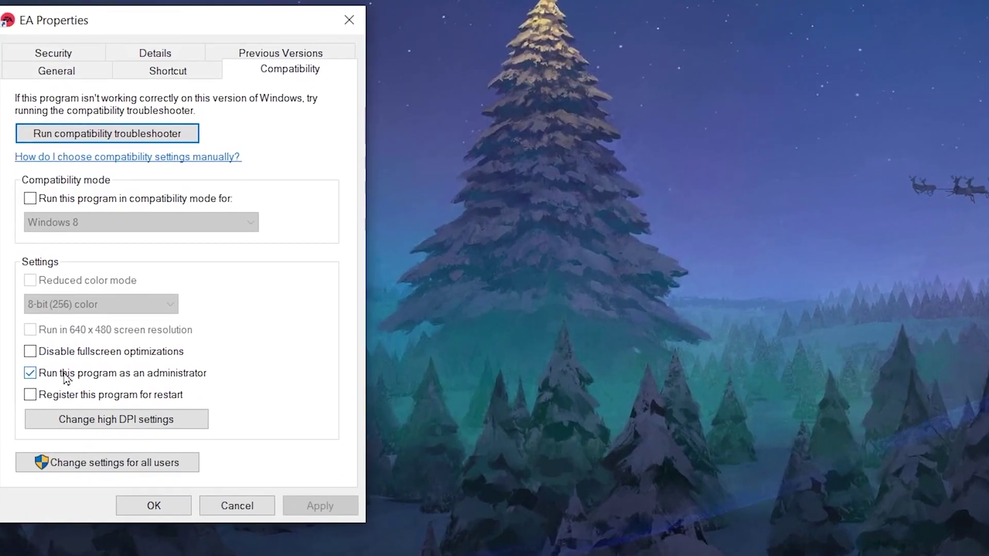
{"action": "left_click", "coordinate": [29, 374]}
{"action": "left_click", "coordinate": [320, 505]}
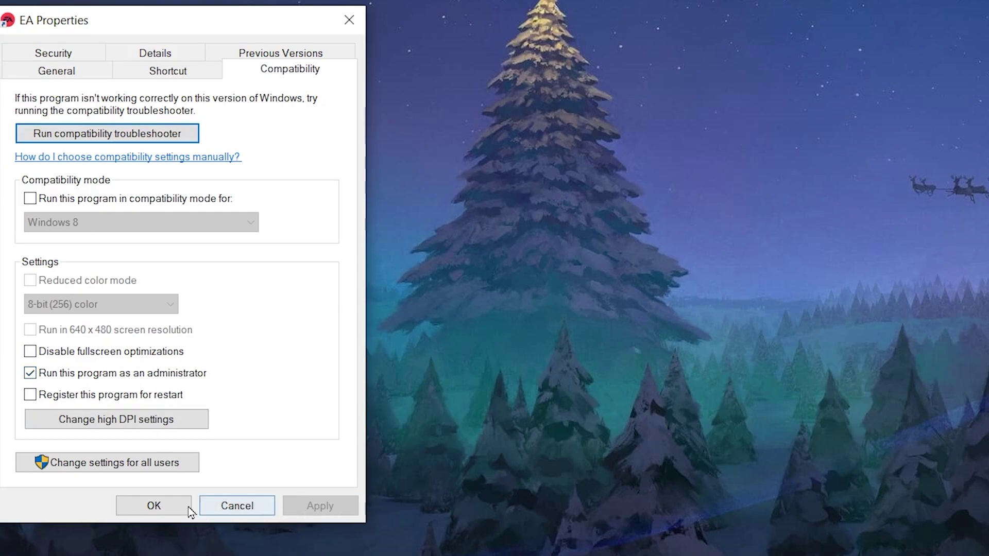
{"action": "left_click", "coordinate": [188, 507]}
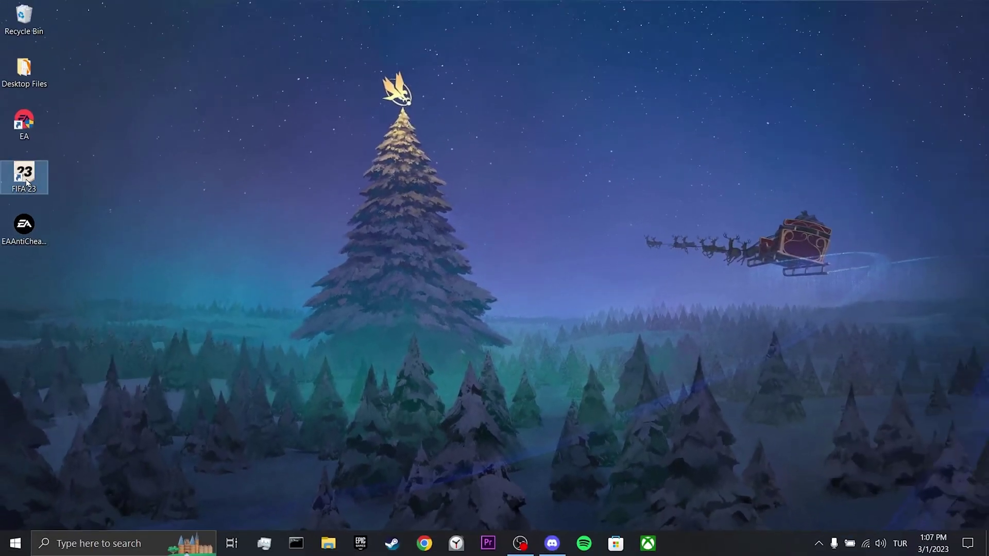
- Set the FIFA 23 shortcut to always run as administrator
{"action": "right_click", "coordinate": [8, 157]}
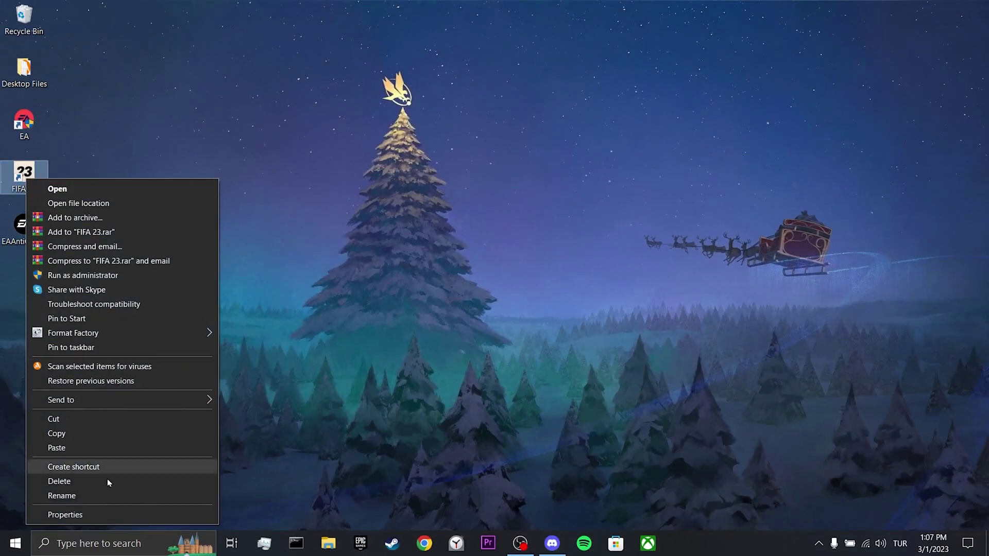
{"action": "left_click", "coordinate": [151, 549]}
{"action": "left_click", "coordinate": [237, 211]}
{"action": "left_click", "coordinate": [55, 423]}
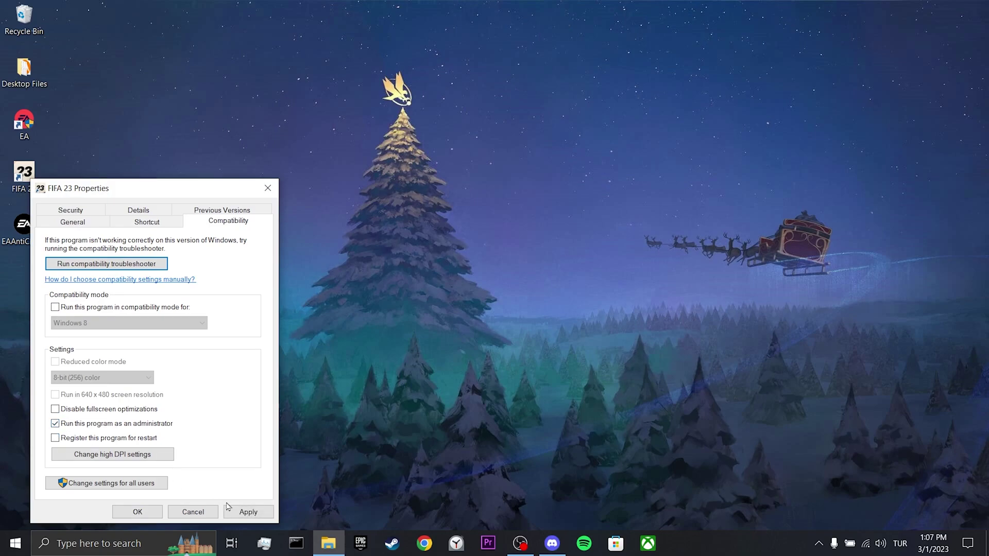
{"action": "left_click", "coordinate": [249, 512]}
{"action": "left_click", "coordinate": [138, 512]}
- Set the EAAntiCheat.Installer shortcut to always run as administrator
{"action": "right_click", "coordinate": [30, 231]}
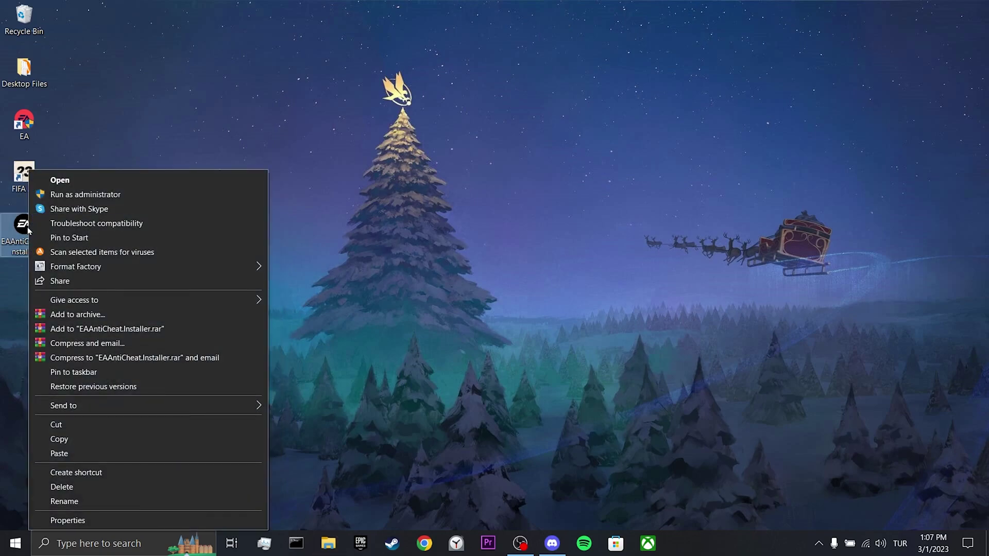
{"action": "left_click", "coordinate": [67, 520]}
{"action": "left_click", "coordinate": [172, 225]}
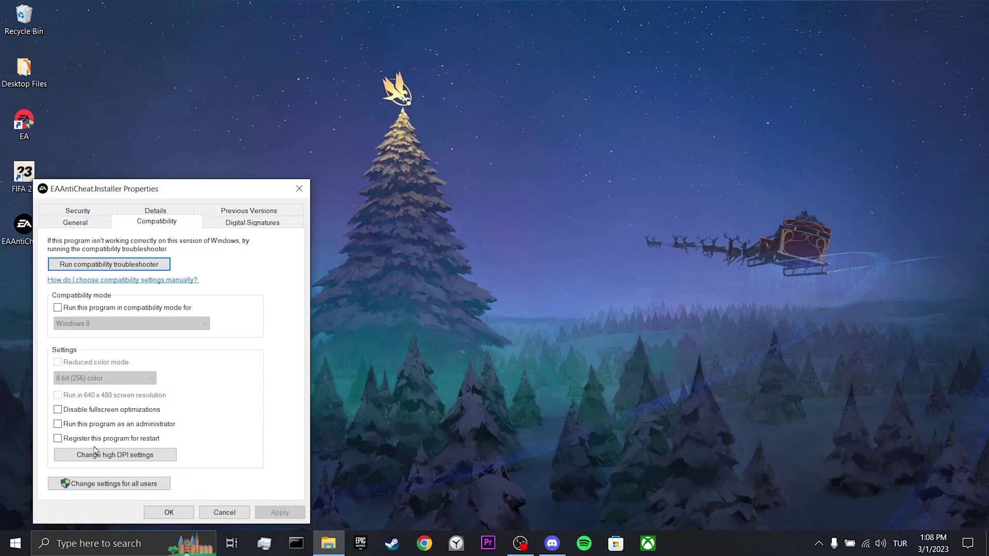
{"action": "left_click", "coordinate": [58, 424]}
{"action": "left_click", "coordinate": [169, 512]}
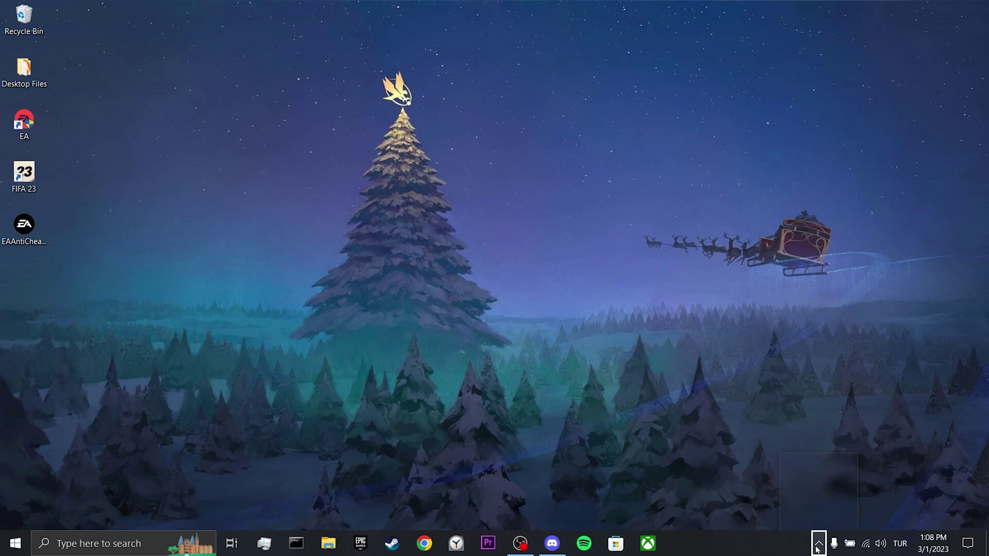
- Open Avast Free Antivirus from the tray and go to Settings > Exceptions
{"action": "left_click", "coordinate": [818, 544]}
{"action": "left_click", "coordinate": [793, 491]}
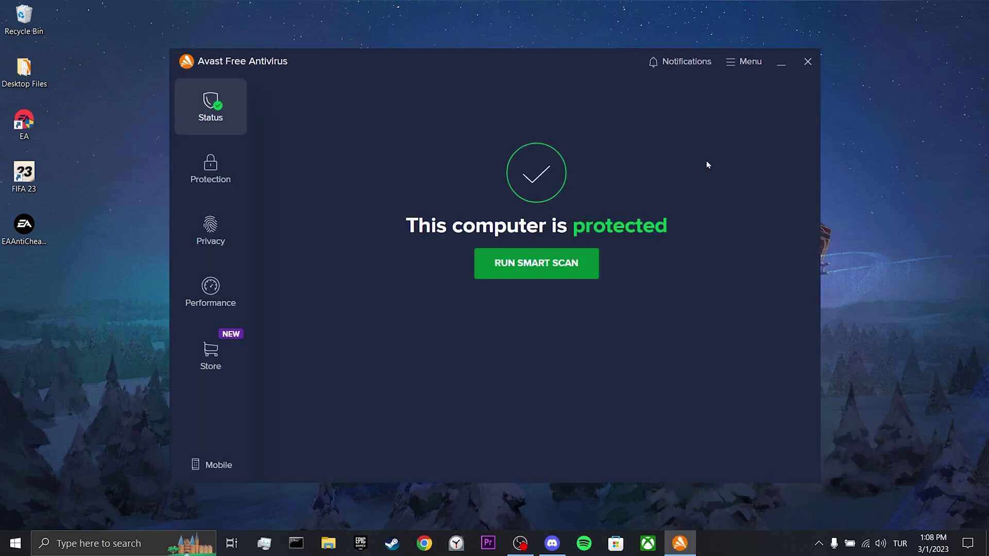
{"action": "left_click", "coordinate": [742, 62]}
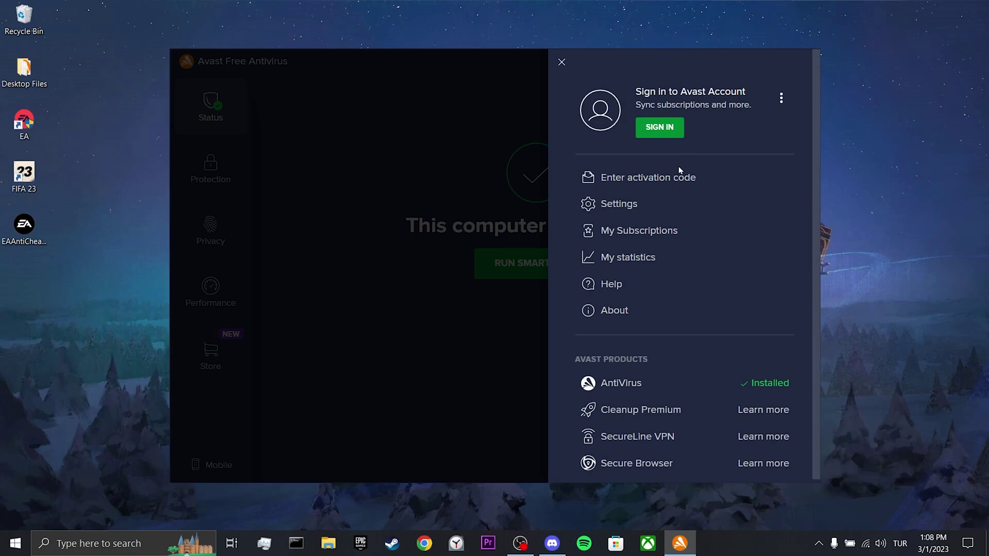
{"action": "left_click", "coordinate": [656, 205]}
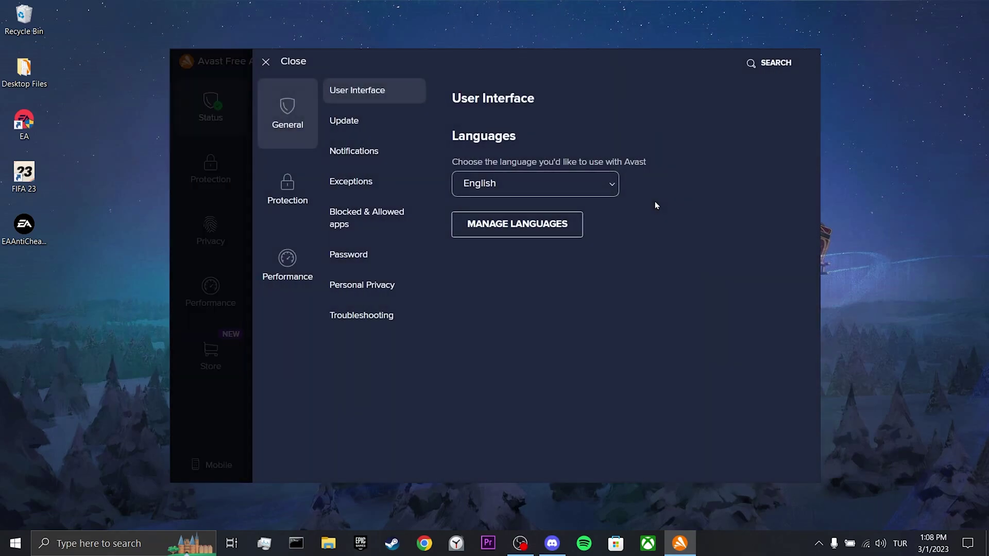
{"action": "left_click", "coordinate": [342, 185]}
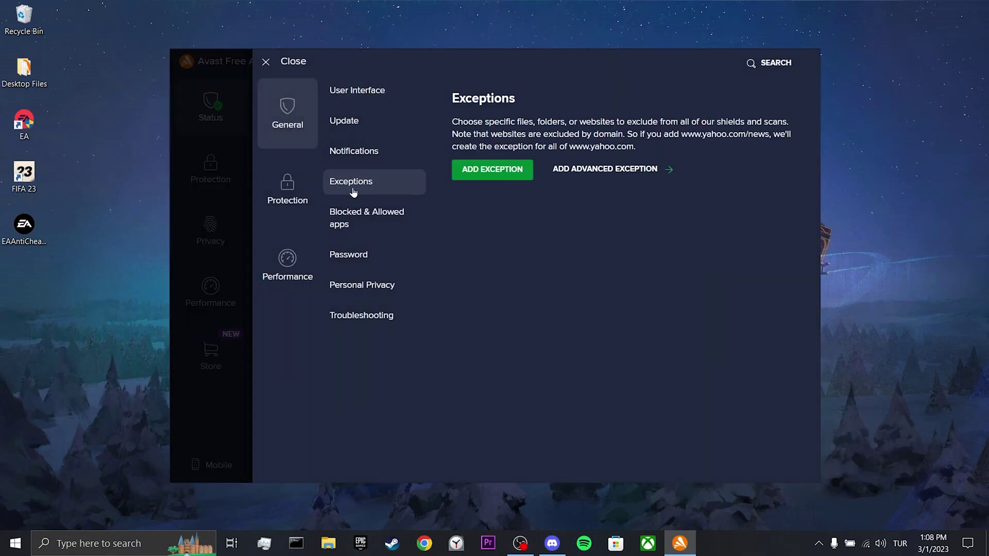
- Add exceptions for EAAntiCheat.GameServiceLauncher.exe and FIFA23.exe in D:\FIFA 23
{"action": "left_click", "coordinate": [485, 172]}
{"action": "left_click", "coordinate": [557, 281]}
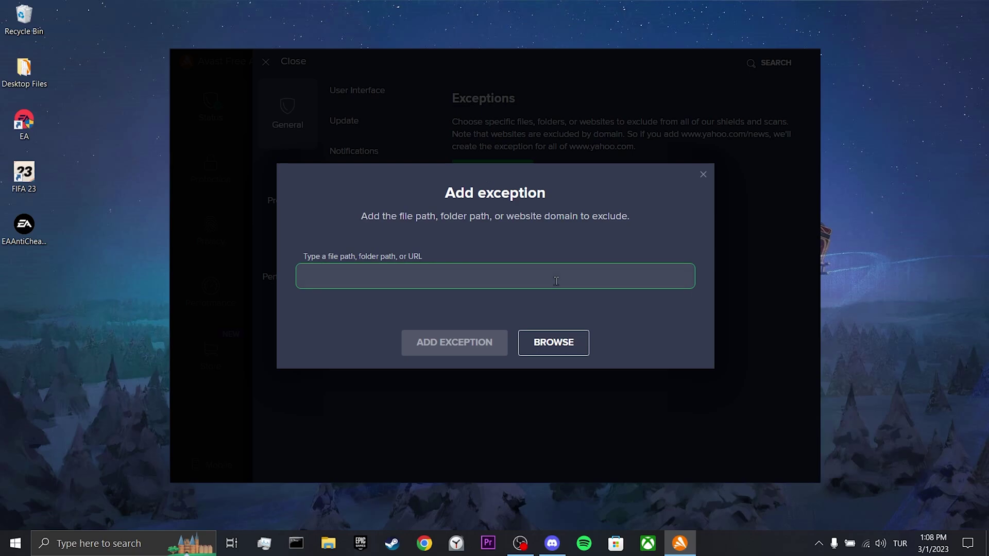
{"action": "left_click", "coordinate": [561, 342]}
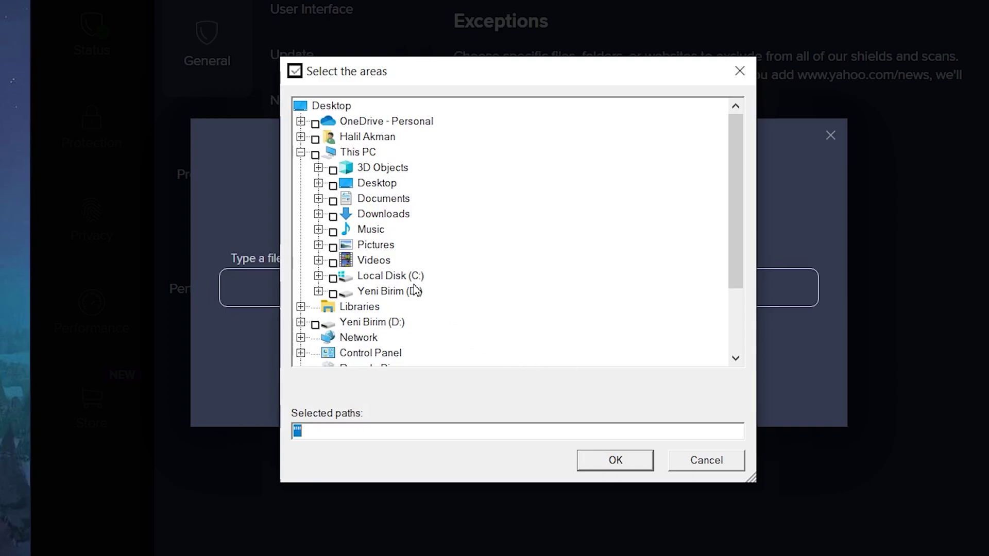
{"action": "left_click", "coordinate": [318, 291]}
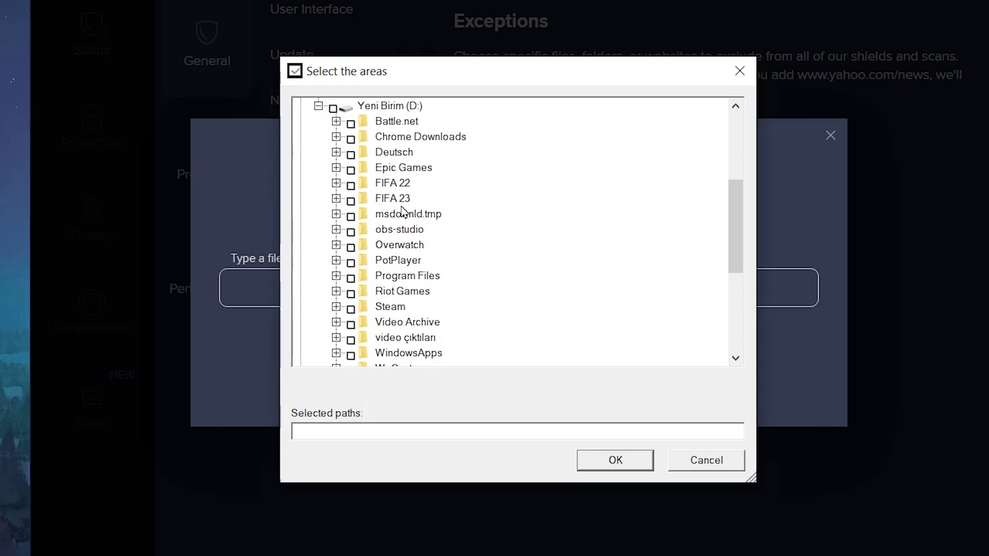
{"action": "left_click", "coordinate": [336, 200]}
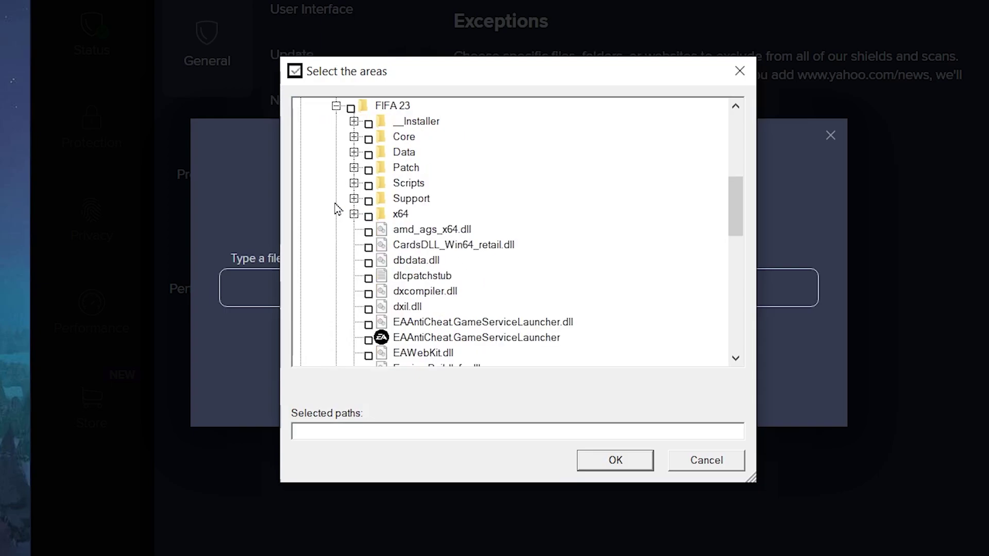
{"action": "scroll", "coordinate": [466, 209], "scroll_direction": "down", "scroll_amount": 3}
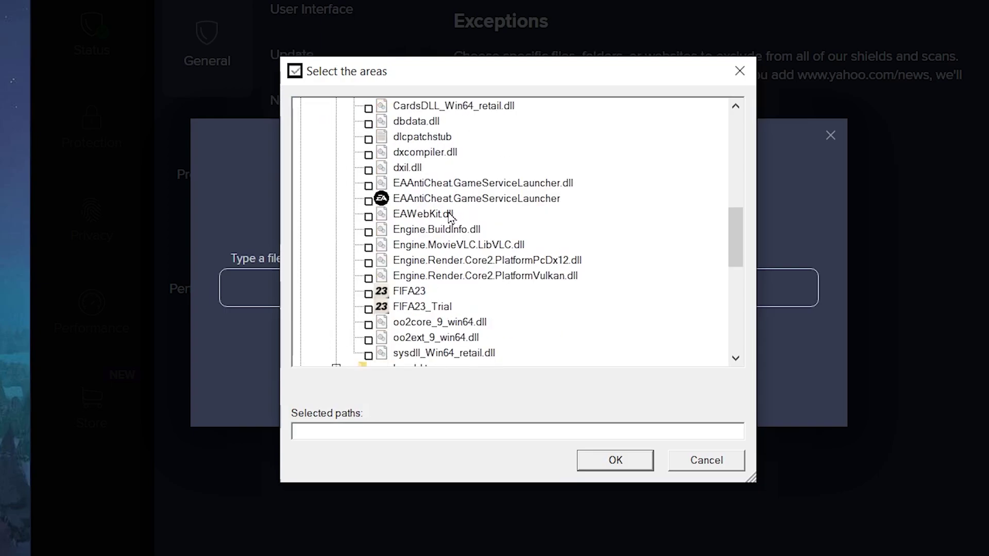
{"action": "left_click", "coordinate": [369, 202]}
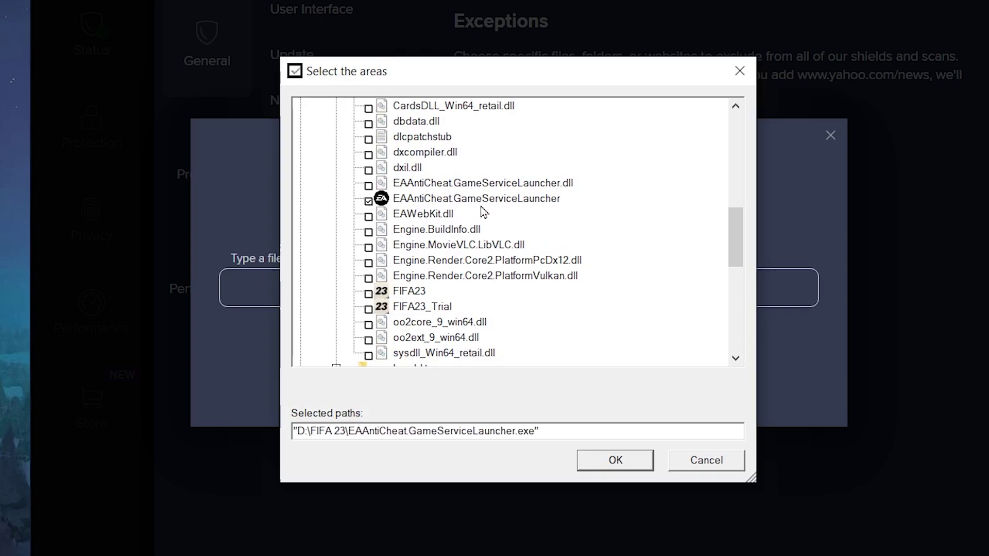
{"action": "left_click", "coordinate": [368, 294]}
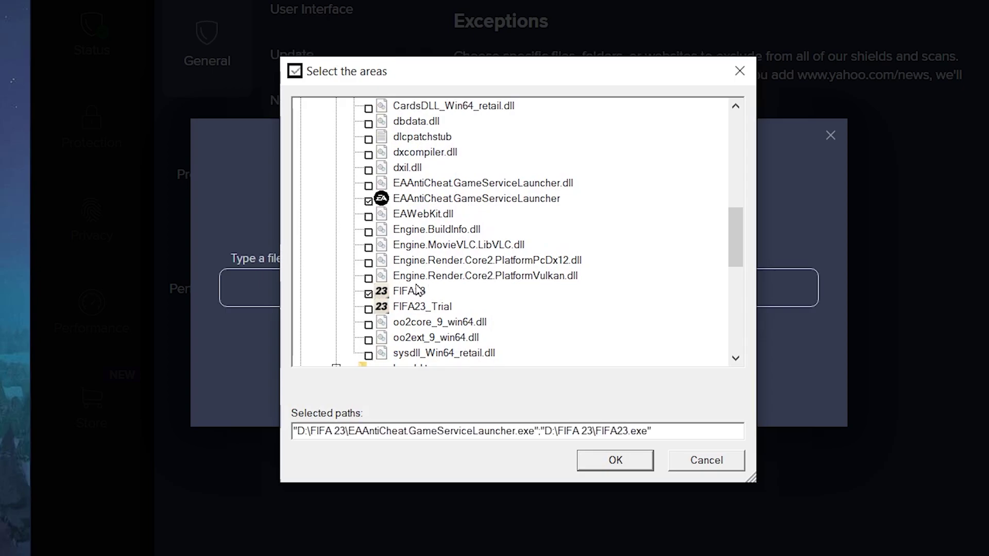
{"action": "left_click", "coordinate": [613, 459]}
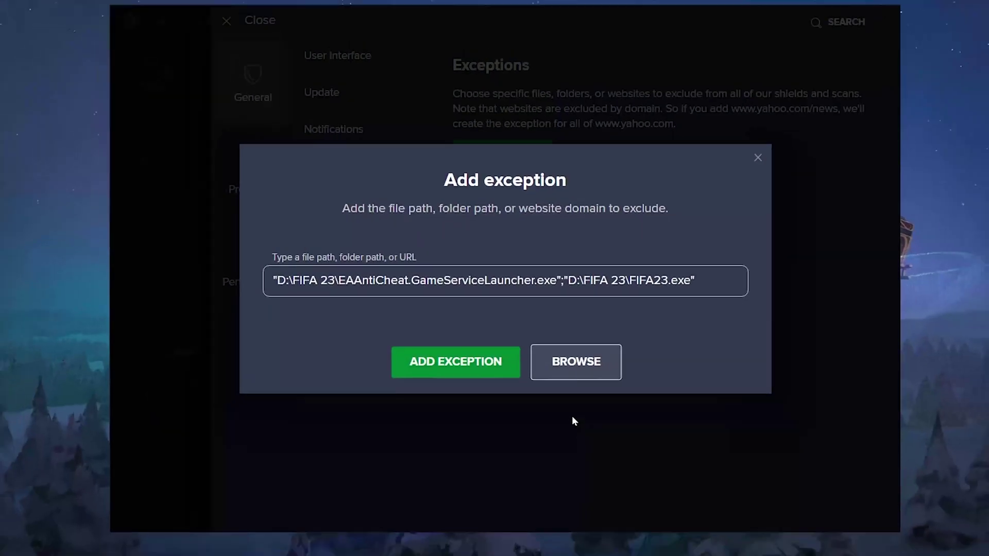
{"action": "left_click", "coordinate": [469, 353]}
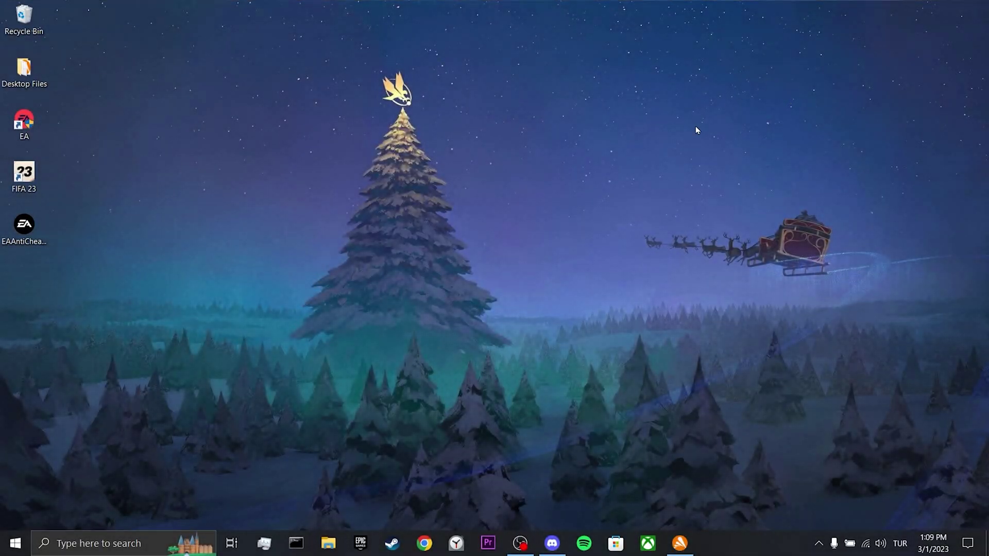
{"action": "left_click", "coordinate": [261, 539]}
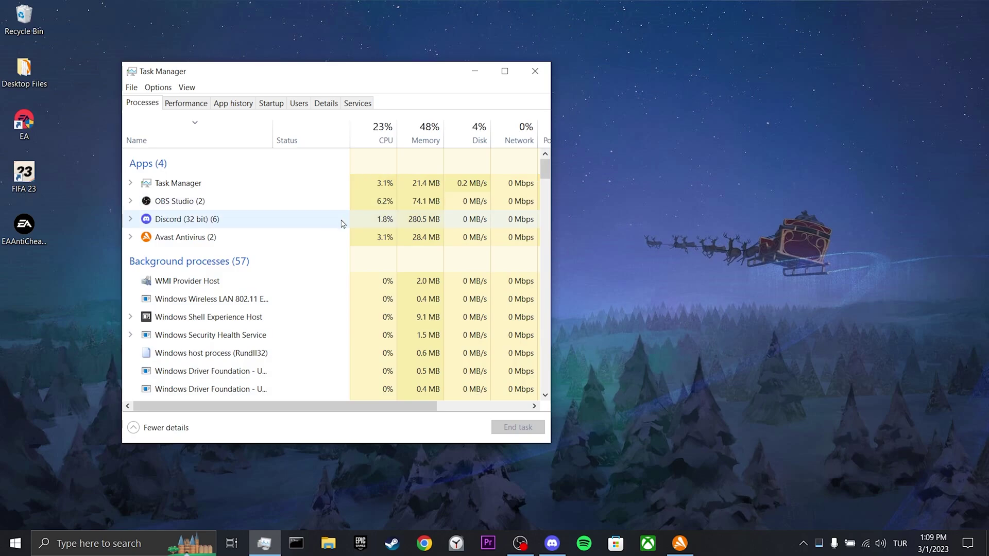
{"action": "scroll", "coordinate": [332, 204], "scroll_direction": "down", "scroll_amount": 2}
{"action": "scroll", "coordinate": [333, 197], "scroll_direction": "down", "scroll_amount": 3}
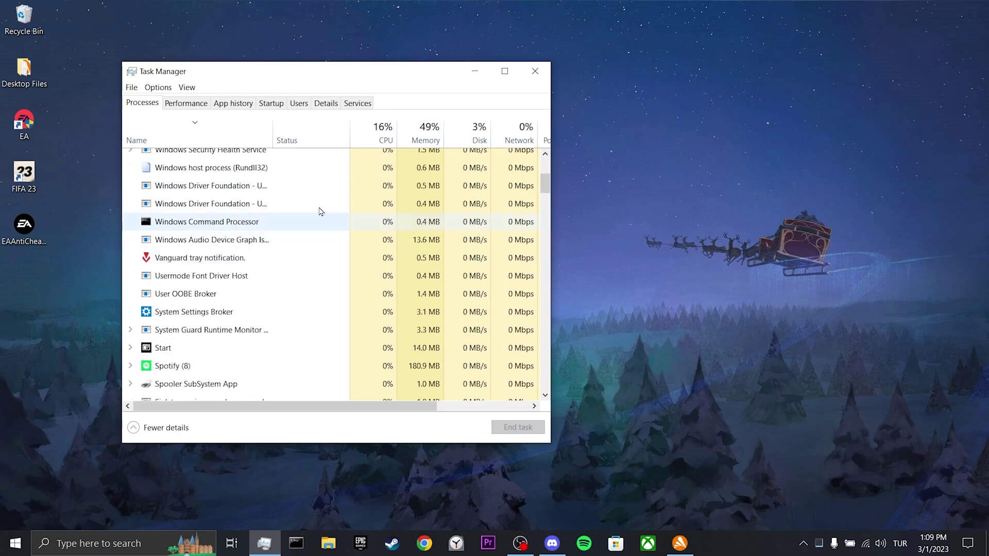
{"action": "scroll", "coordinate": [339, 268], "scroll_direction": "down", "scroll_amount": 2}
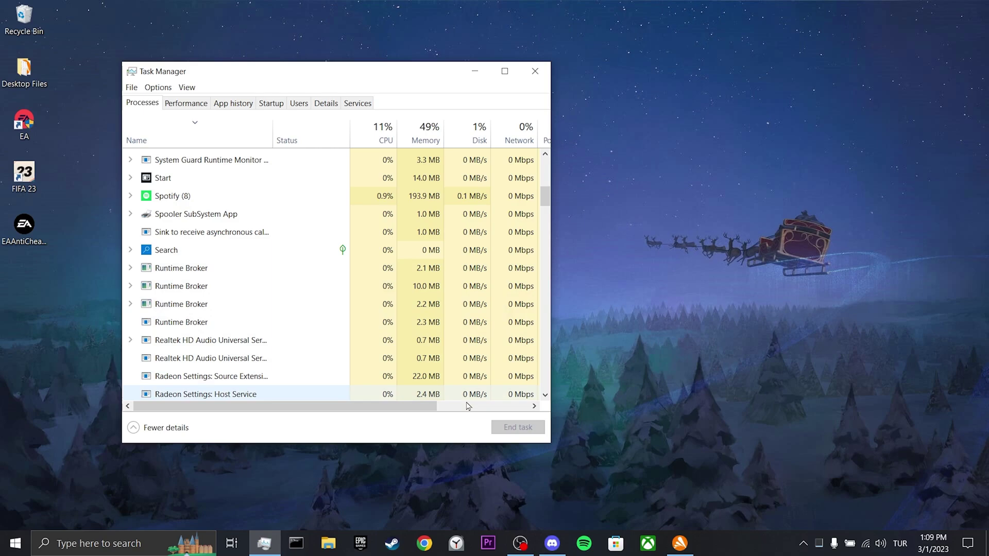
- Switch off 'Enable in-game overlay' in Discord's Game Overlay user settings
{"action": "left_click", "coordinate": [554, 544]}
{"action": "left_click", "coordinate": [276, 470]}
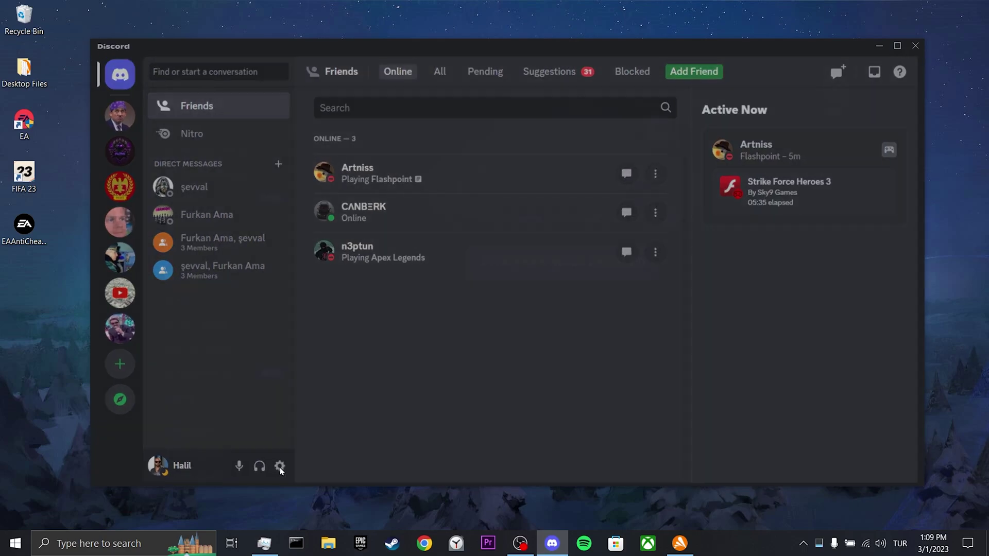
{"action": "scroll", "coordinate": [281, 455], "scroll_direction": "down", "scroll_amount": 10}
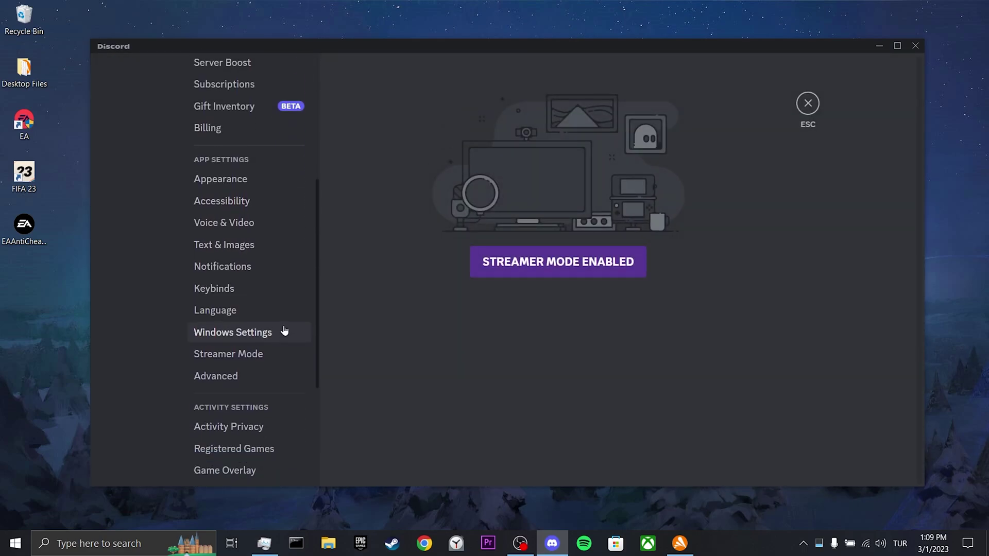
{"action": "left_click", "coordinate": [227, 343]}
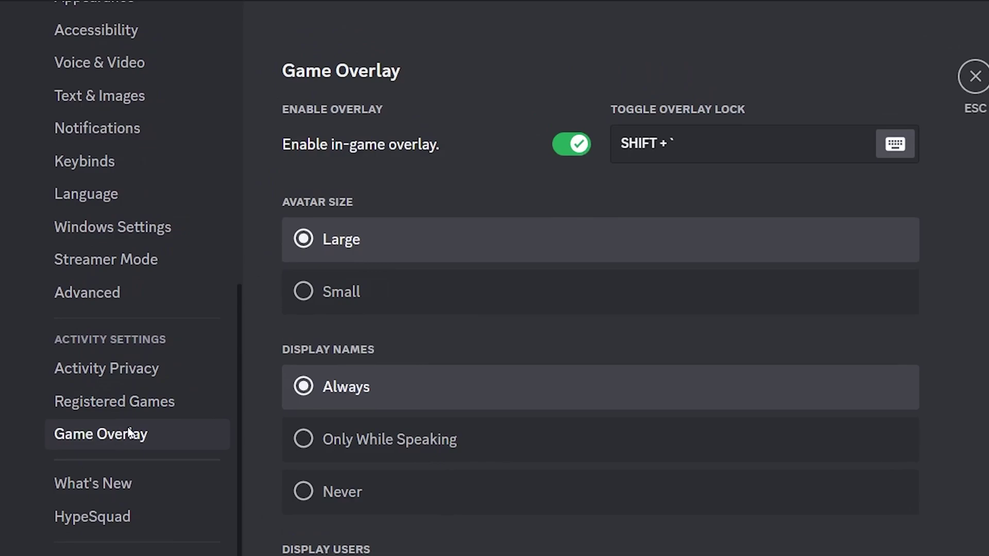
{"action": "left_click", "coordinate": [576, 147]}
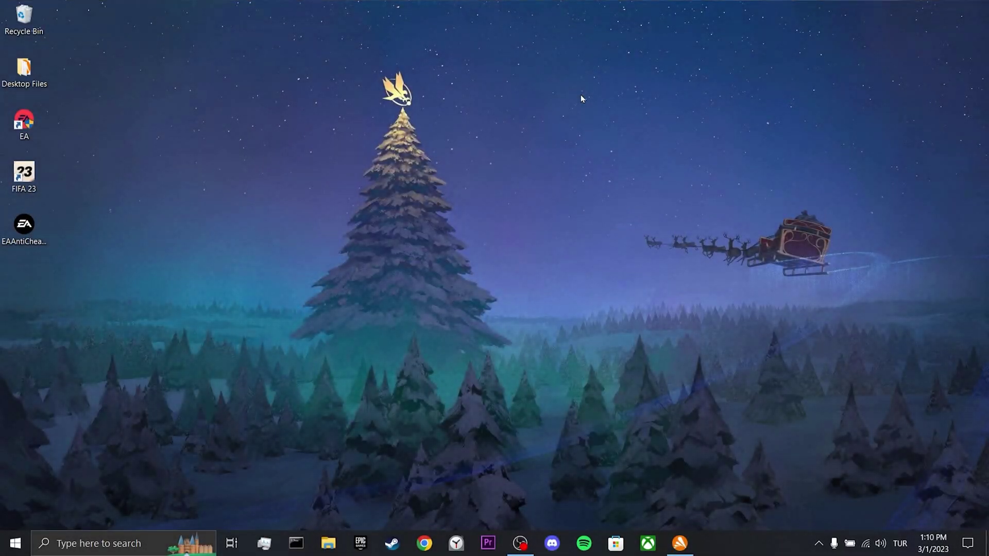
- Launch AMD Software: Adrenalin Edition and confirm driver 23.2.2 is up to date
{"action": "right_click", "coordinate": [580, 96]}
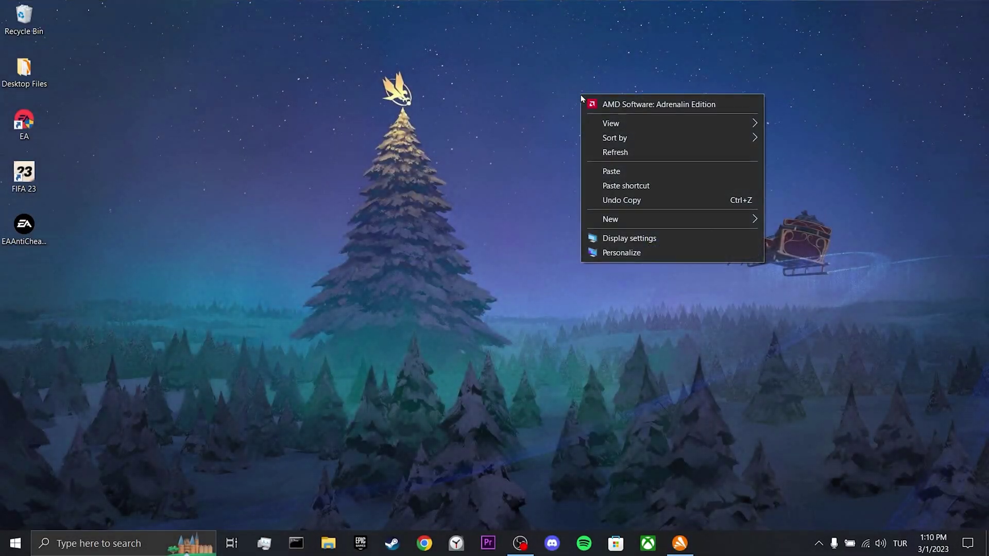
{"action": "left_click", "coordinate": [660, 104]}
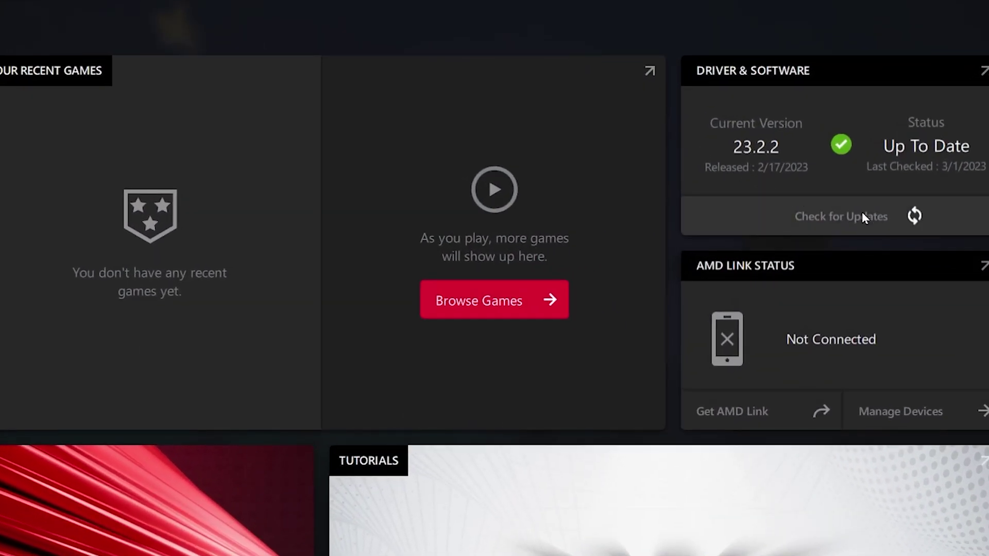
{"action": "left_click", "coordinate": [865, 216]}
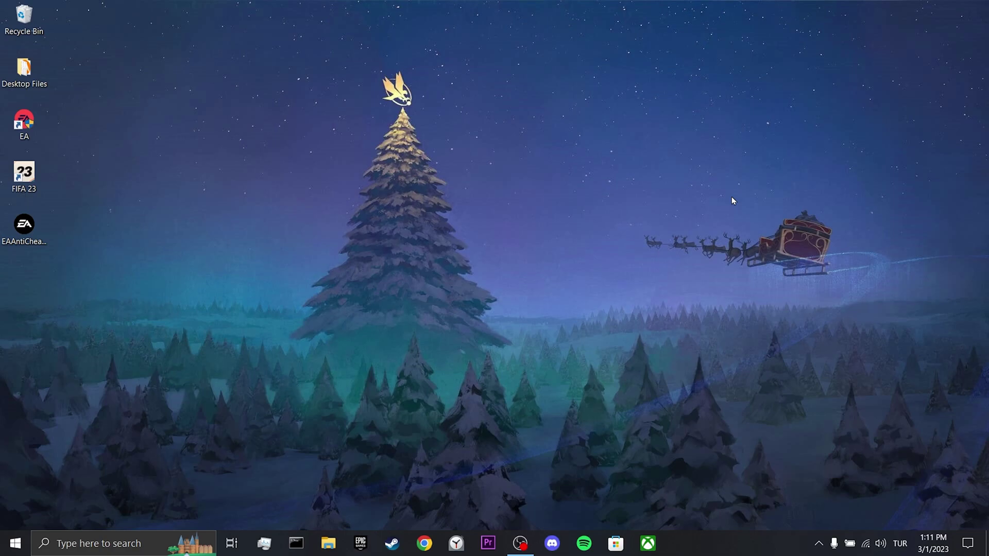
- Navigate File Explorer through This PC to C:\Program Files\EA\AC
{"action": "left_click", "coordinate": [328, 543]}
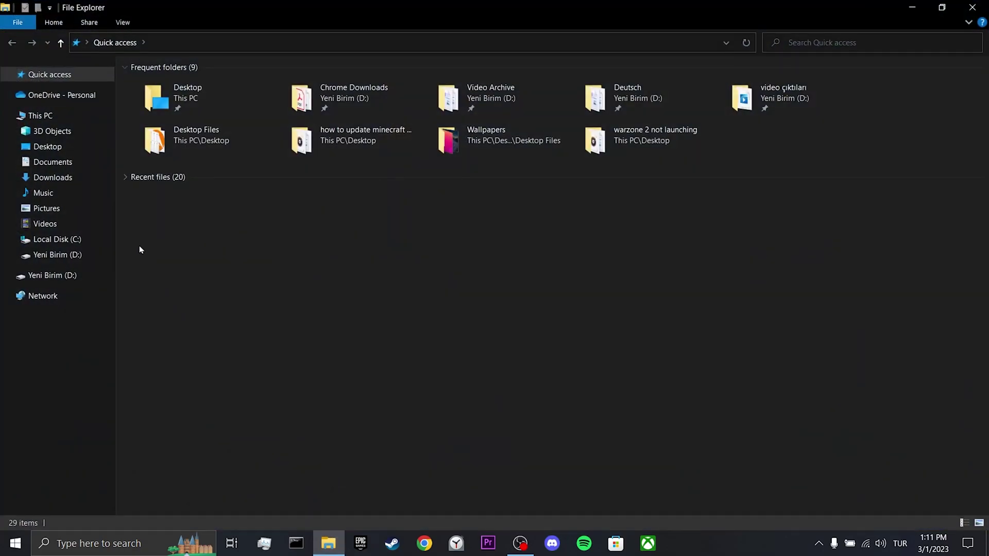
{"action": "left_click", "coordinate": [57, 117]}
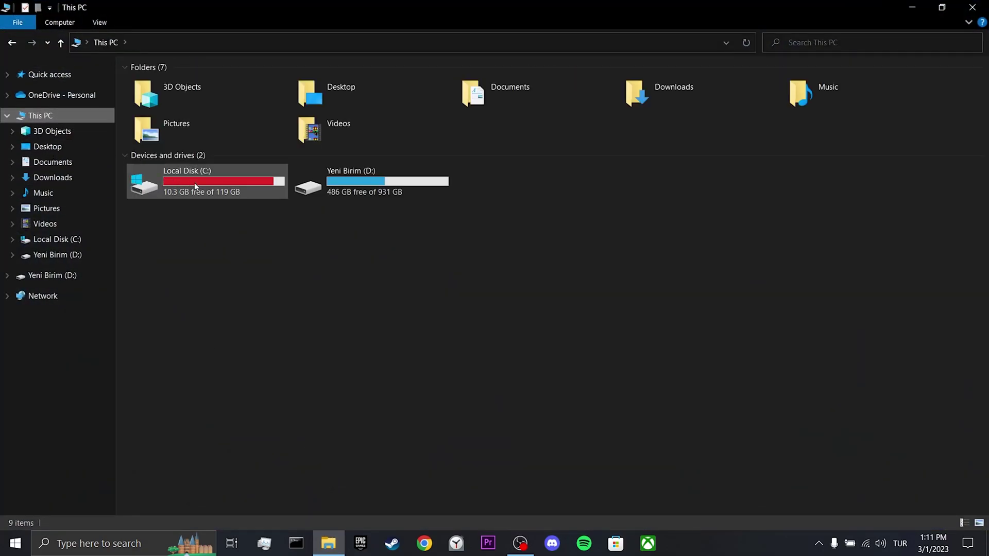
{"action": "double_click", "coordinate": [221, 171]}
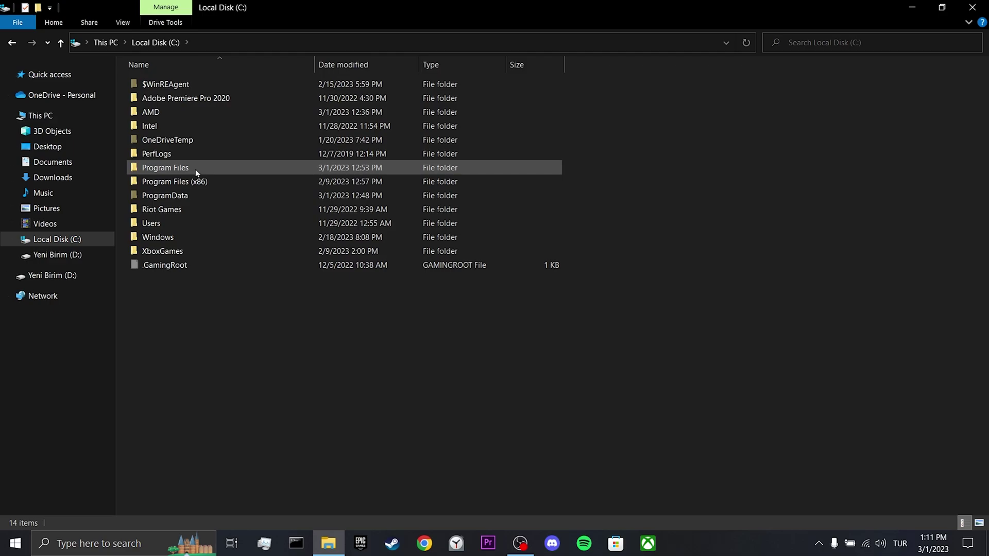
{"action": "left_click", "coordinate": [165, 173]}
{"action": "double_click", "coordinate": [202, 168]}
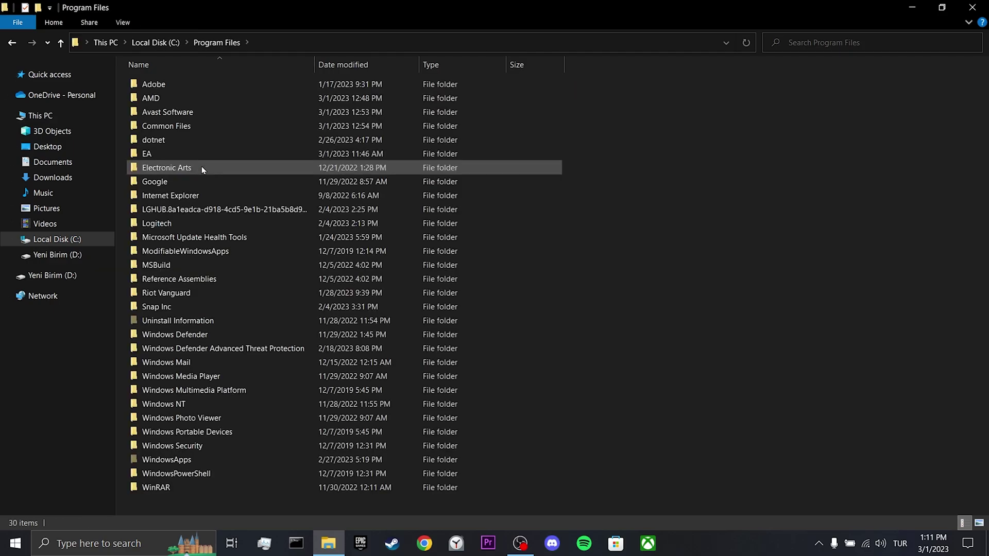
{"action": "left_click", "coordinate": [170, 154]}
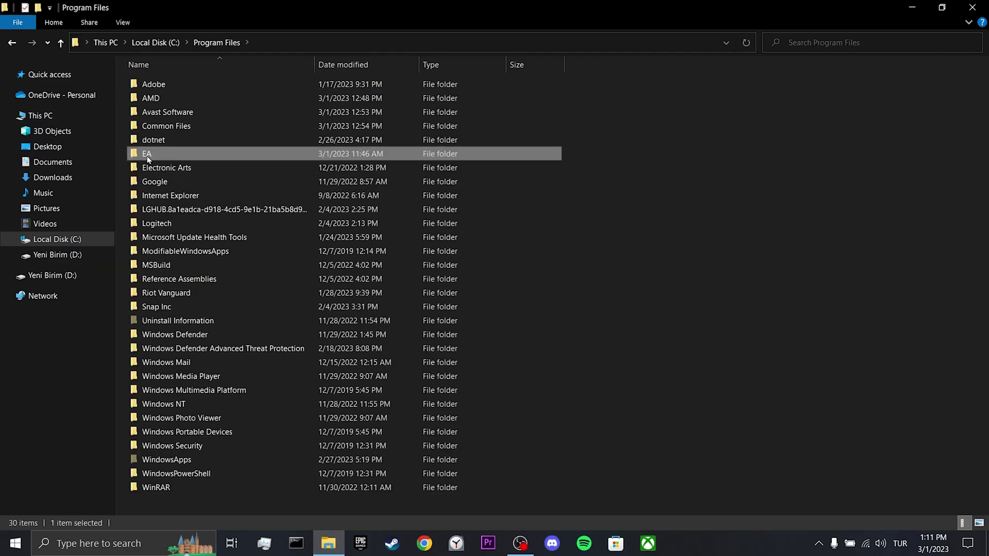
{"action": "double_click", "coordinate": [185, 155]}
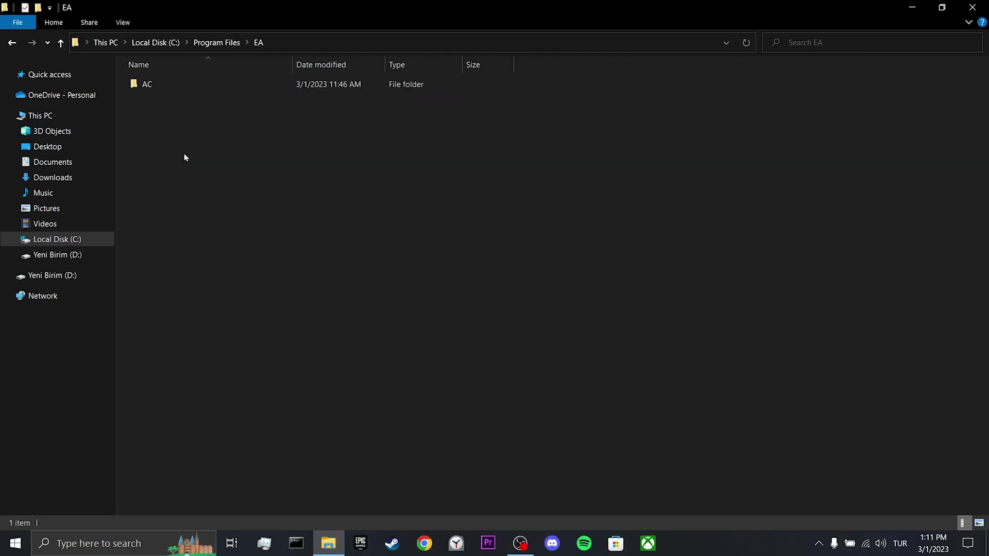
{"action": "left_click", "coordinate": [166, 86]}
{"action": "double_click", "coordinate": [165, 87]}
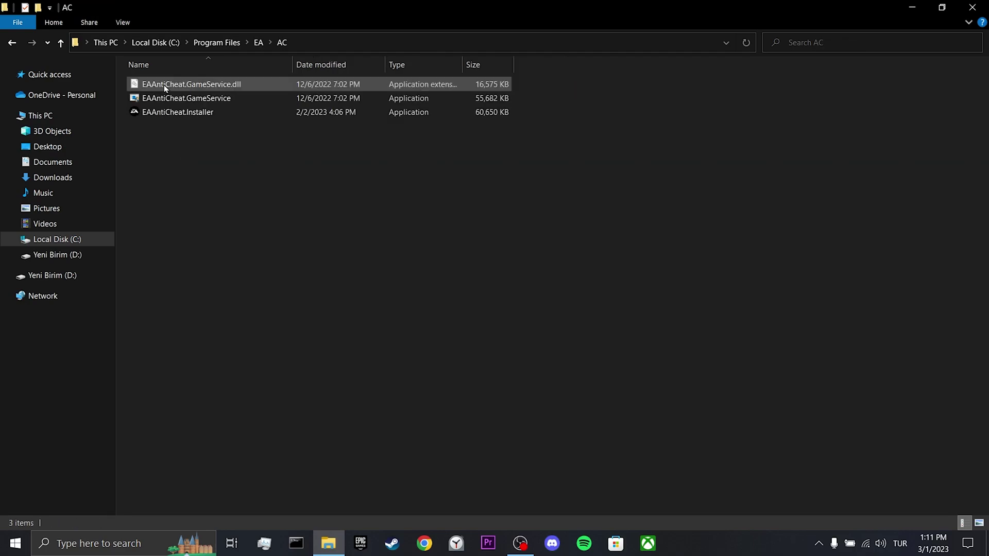
- Run EAAntiCheat.Installer and uninstall EA AntiCheat for FIFA 23, dismissing the error
{"action": "double_click", "coordinate": [218, 113]}
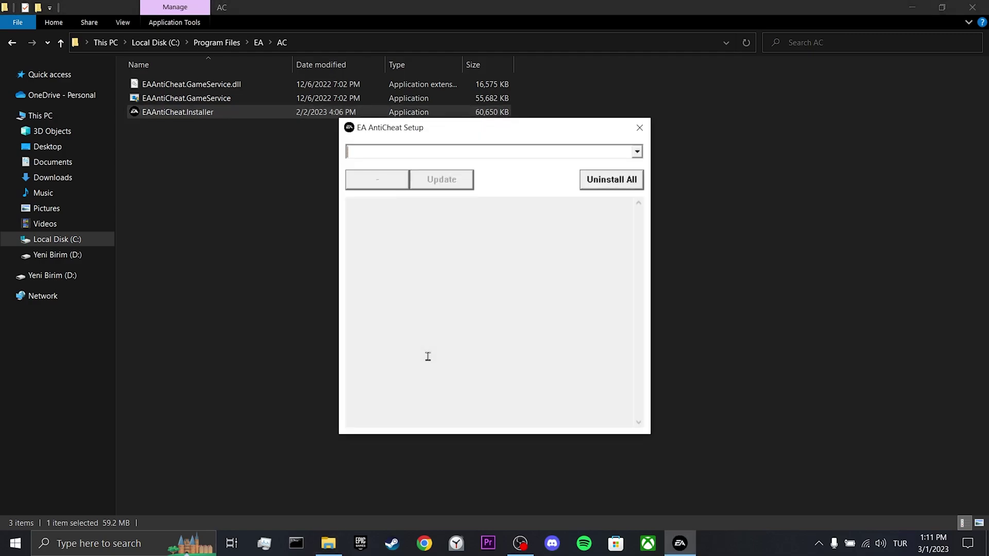
{"action": "left_click", "coordinate": [637, 152]}
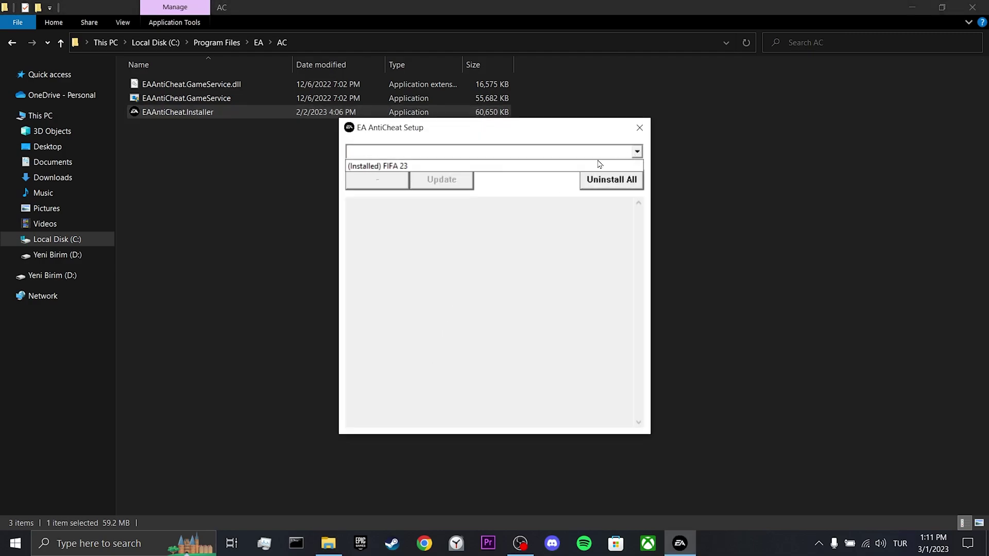
{"action": "left_click", "coordinate": [539, 170]}
{"action": "left_click", "coordinate": [378, 181]}
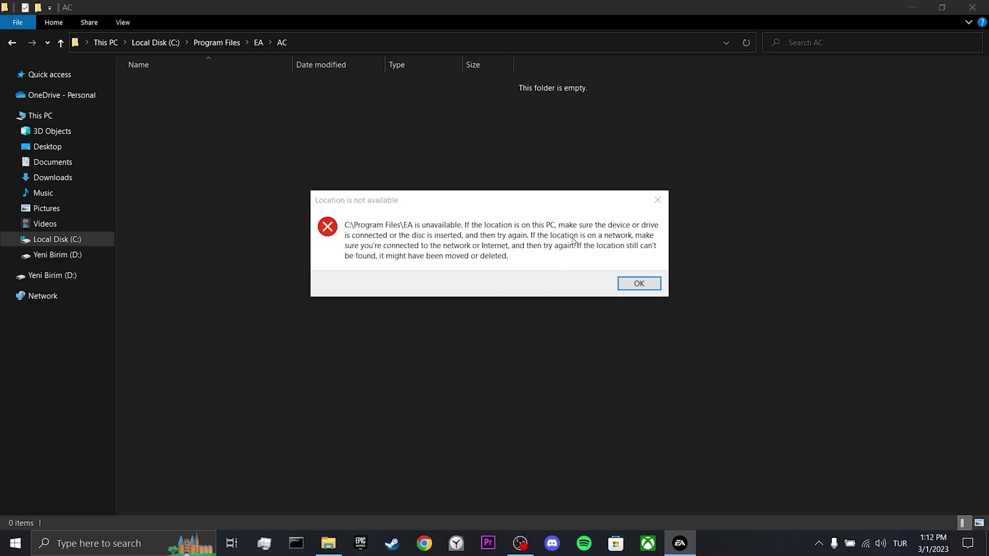
{"action": "left_click", "coordinate": [644, 283]}
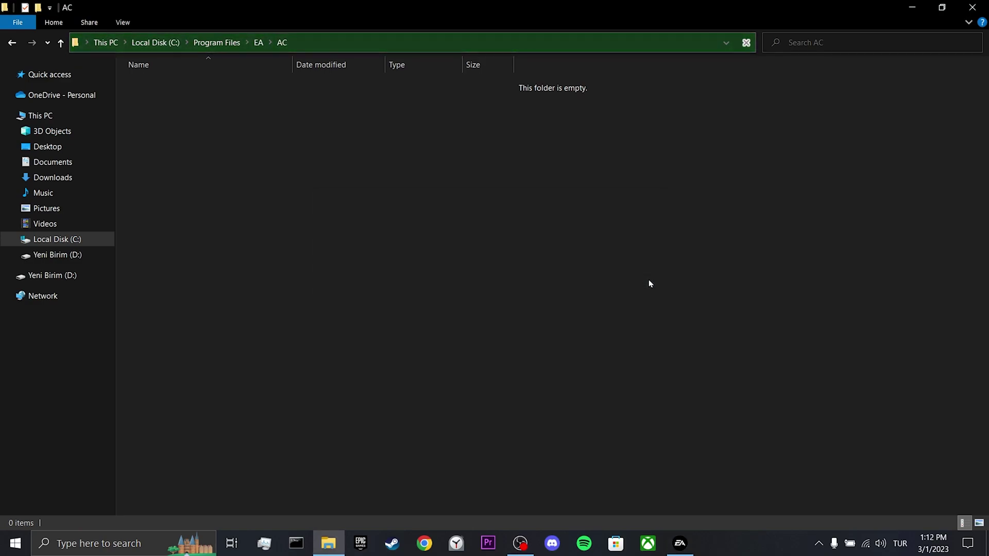
- Reinstall EA AntiCheat for FIFA 23 until the log shows Install success
{"action": "left_click", "coordinate": [680, 543]}
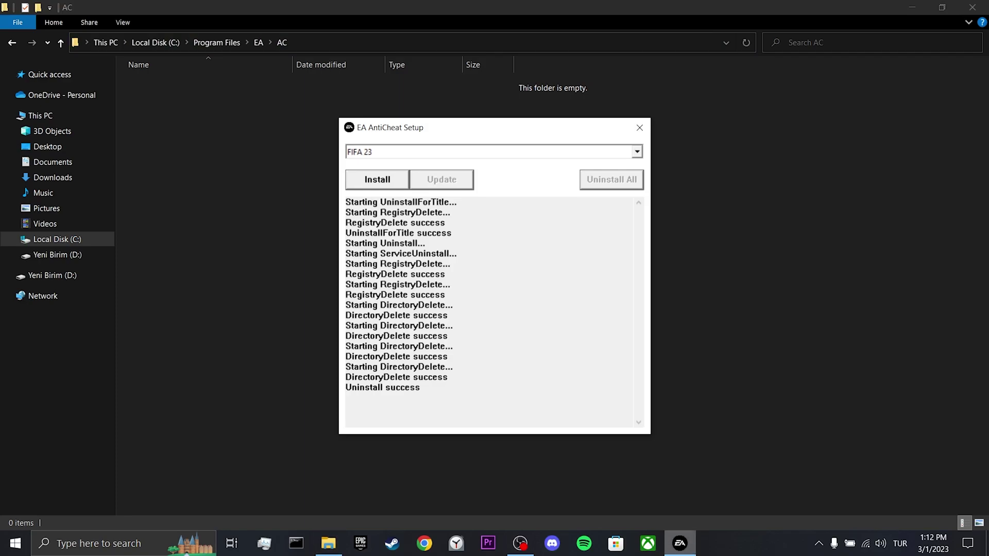
{"action": "left_click", "coordinate": [390, 184]}
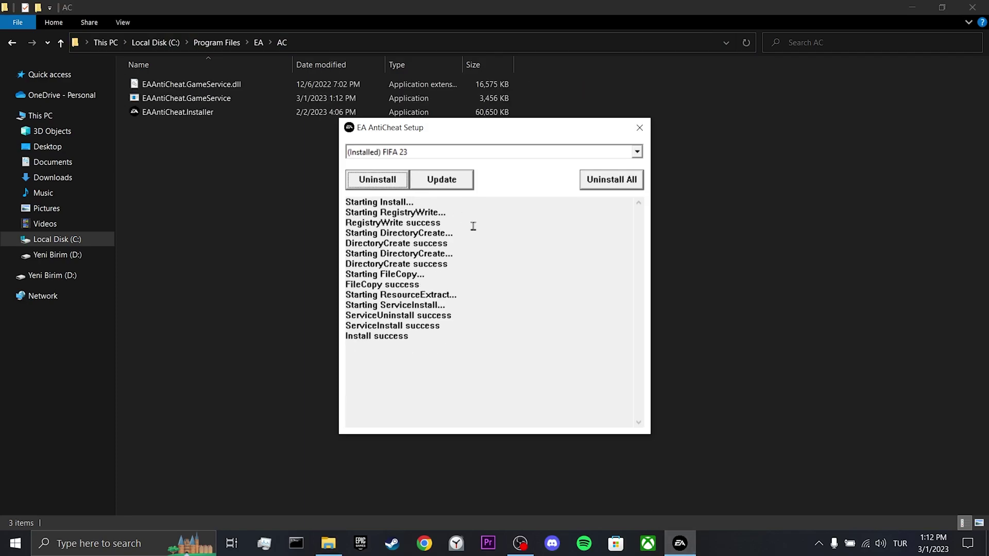
{"action": "left_click", "coordinate": [543, 267]}
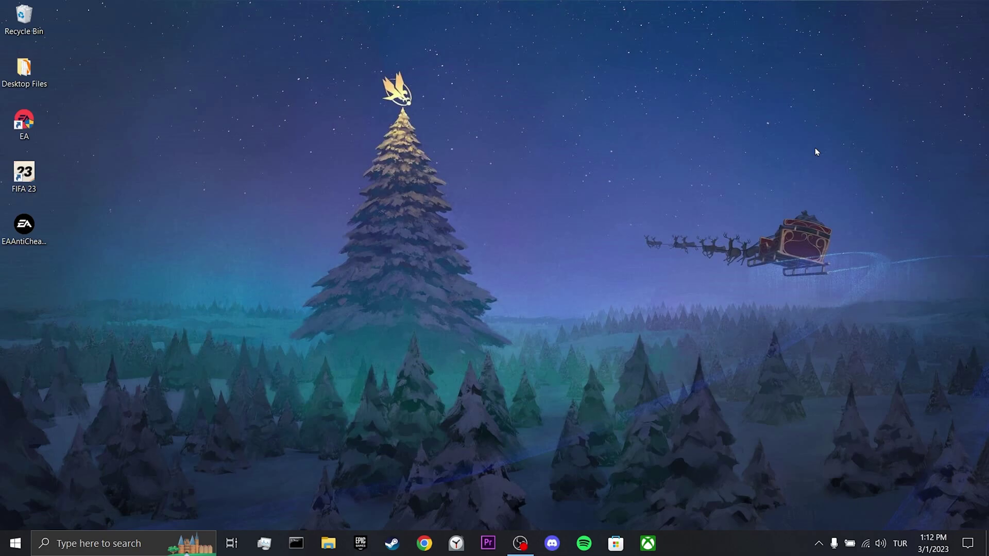
- Browse to D:\FIFA 23 on Yeni Birim (D:), briefly checking its __Installer folder
{"action": "left_click", "coordinate": [328, 543]}
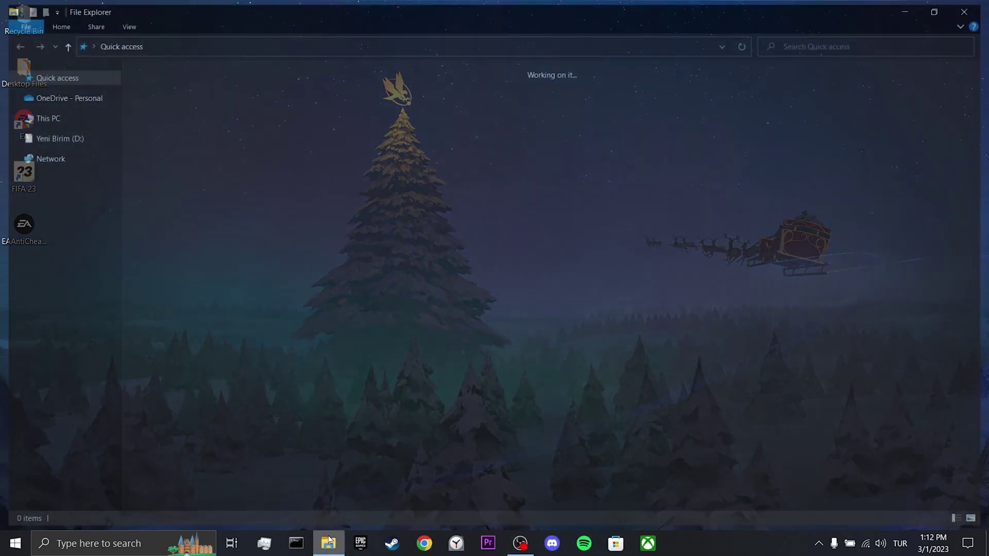
{"action": "left_click", "coordinate": [42, 117]}
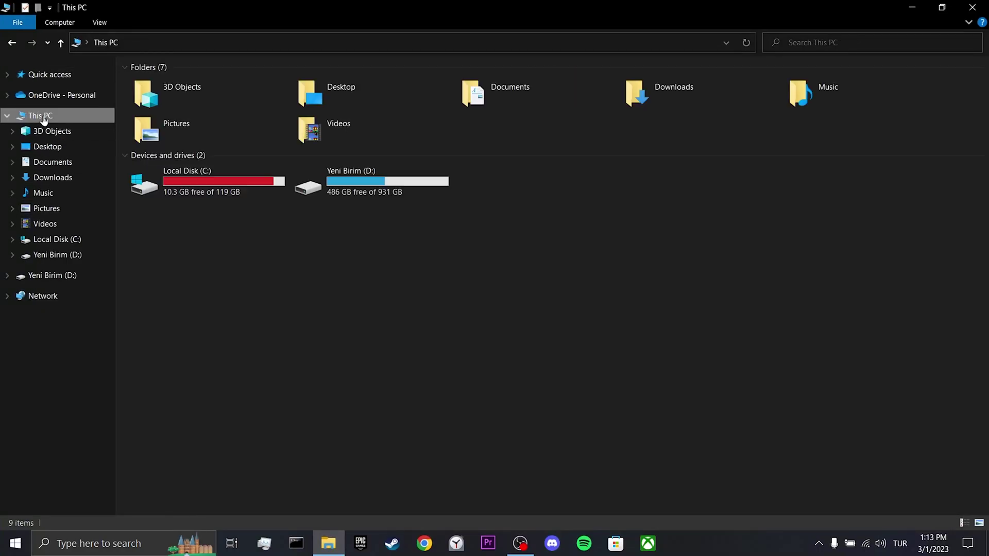
{"action": "double_click", "coordinate": [396, 183]}
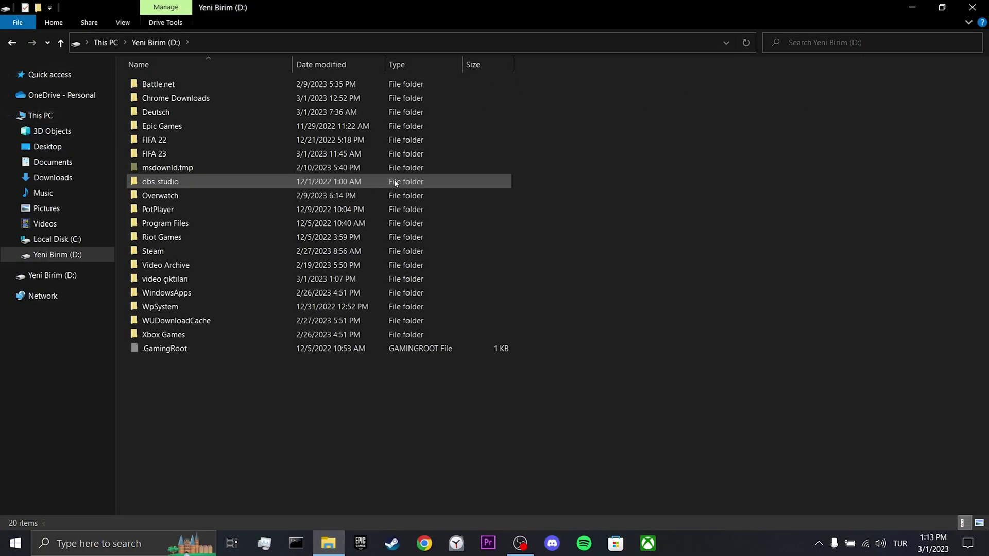
{"action": "double_click", "coordinate": [222, 154]}
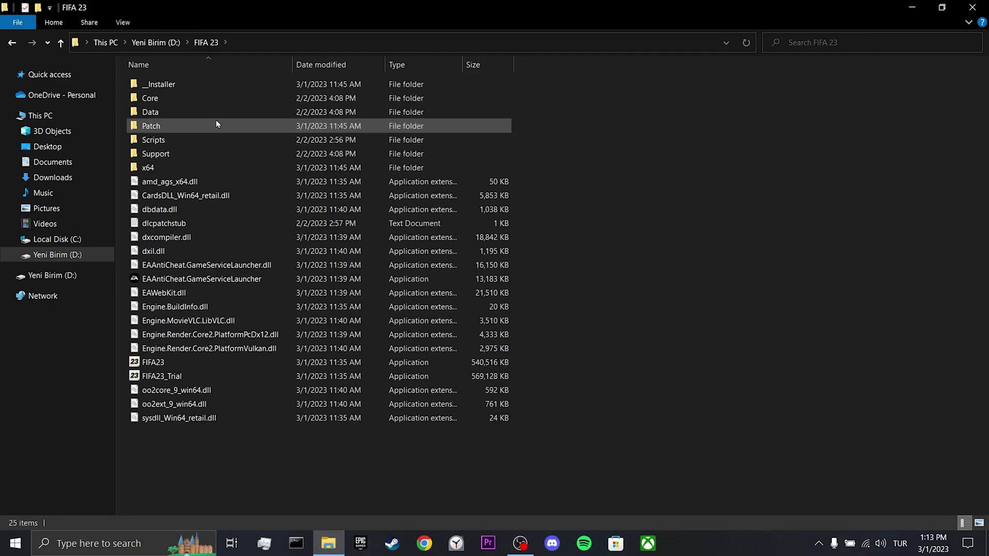
{"action": "double_click", "coordinate": [212, 85]}
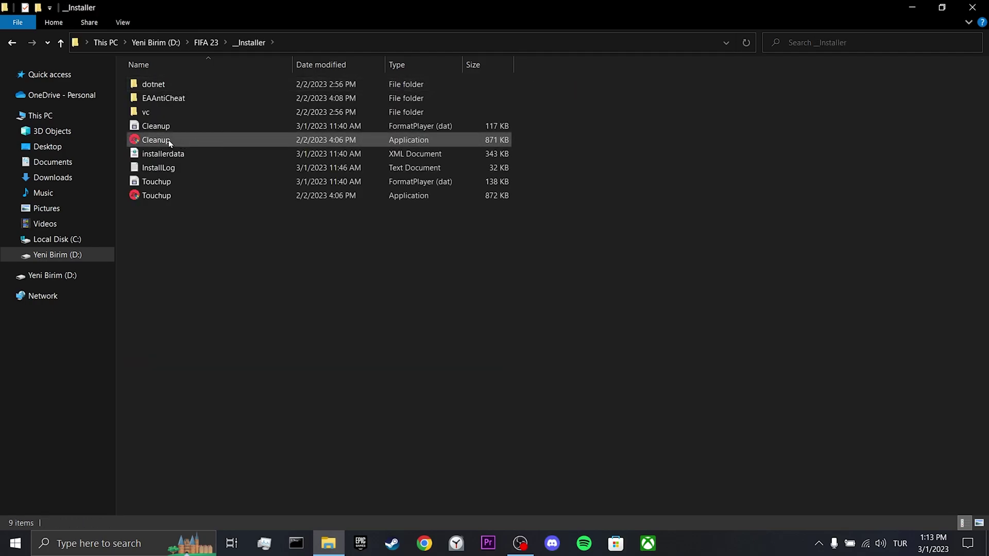
{"action": "left_click", "coordinate": [194, 139]}
{"action": "left_click", "coordinate": [438, 367]}
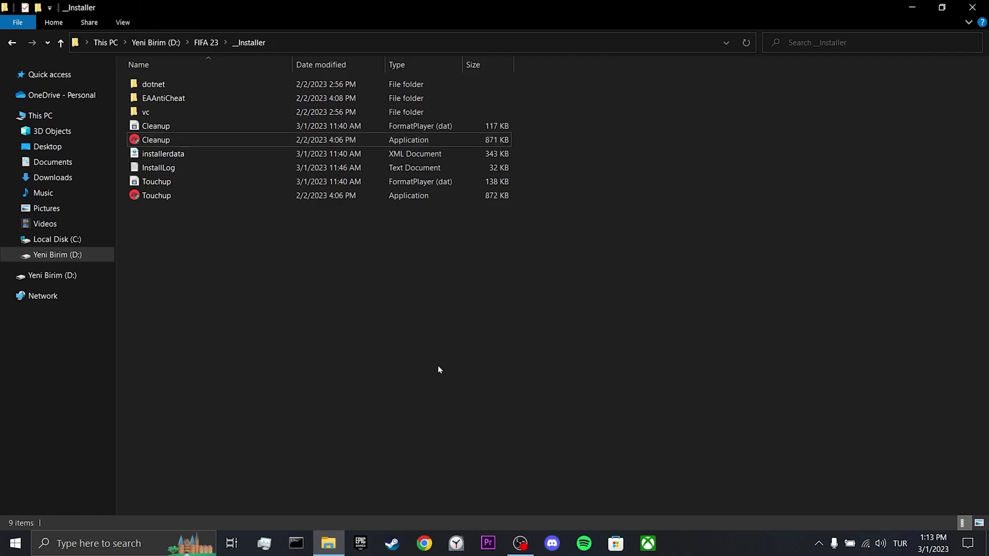
{"action": "left_click", "coordinate": [203, 50]}
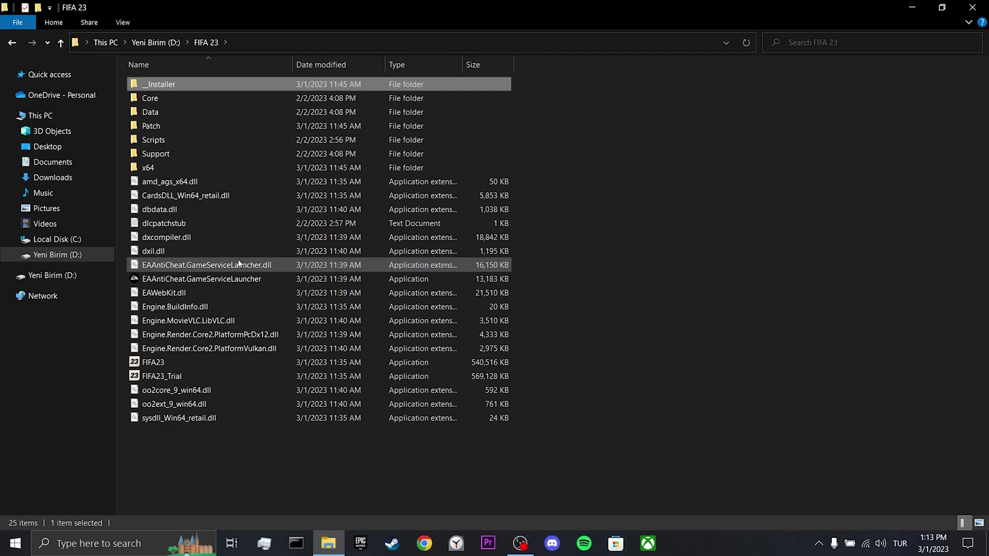
- Install the Electronic Arts certificate from EAAntiCheat.GameServiceLauncher.dll's digital signature into the automatic store
{"action": "left_click", "coordinate": [205, 267]}
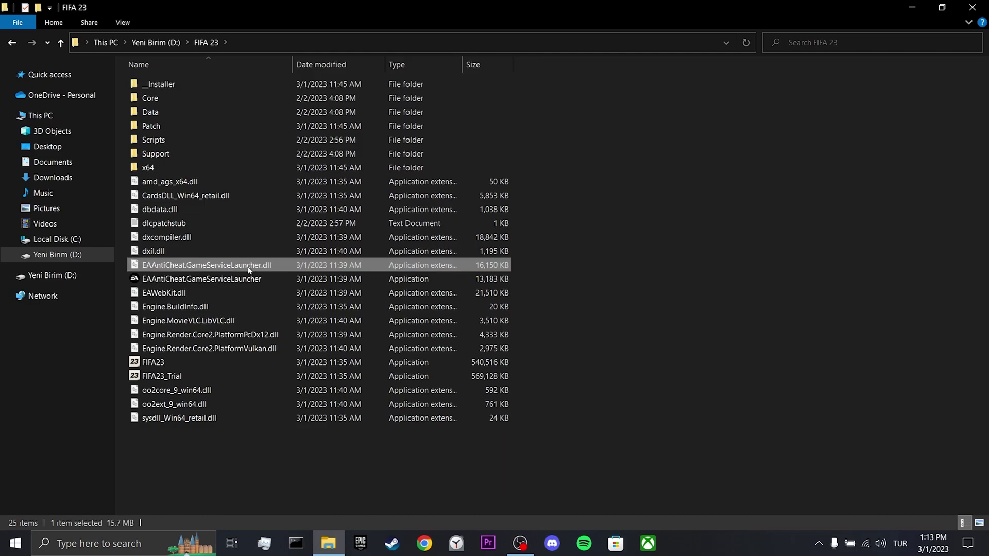
{"action": "right_click", "coordinate": [210, 265]}
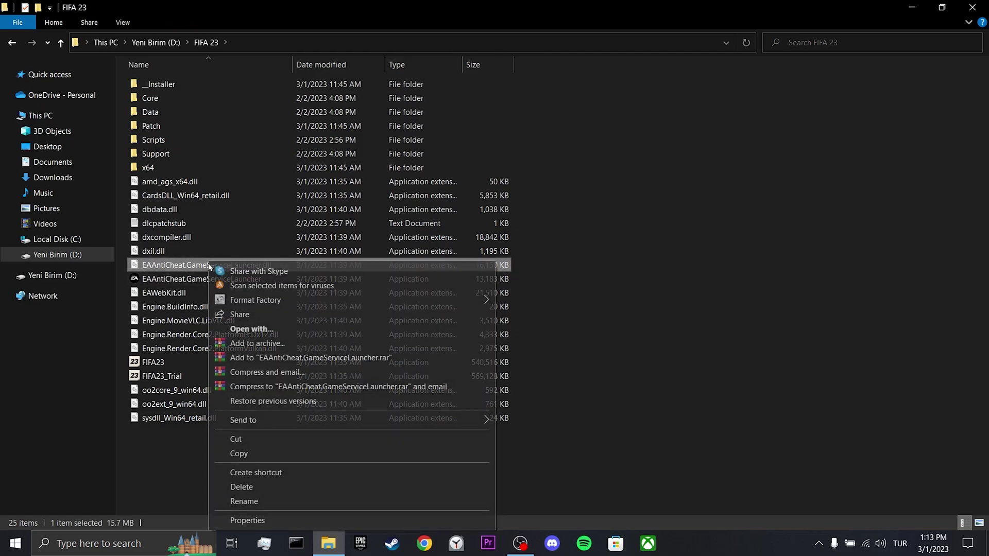
{"action": "left_click", "coordinate": [325, 520]}
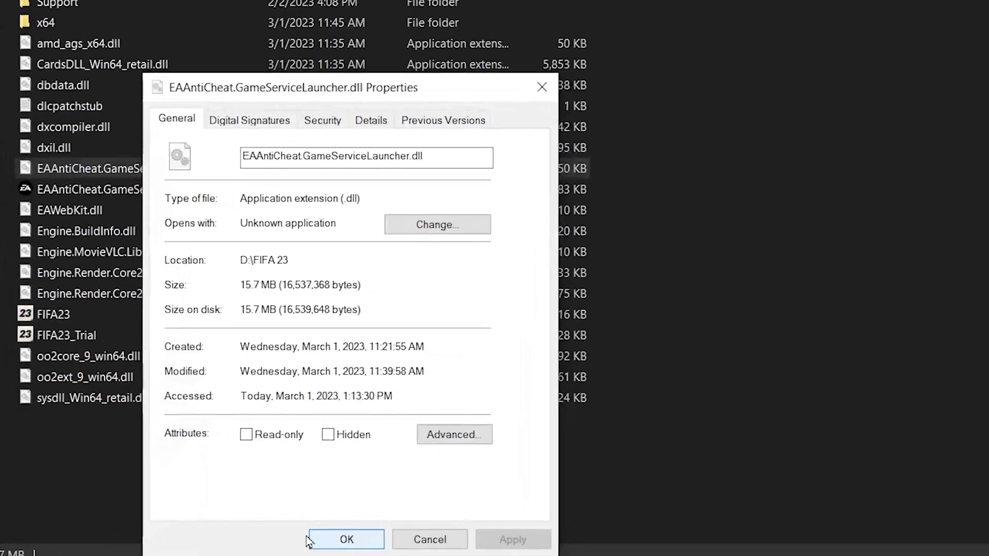
{"action": "left_click", "coordinate": [249, 120]}
{"action": "left_click", "coordinate": [216, 194]}
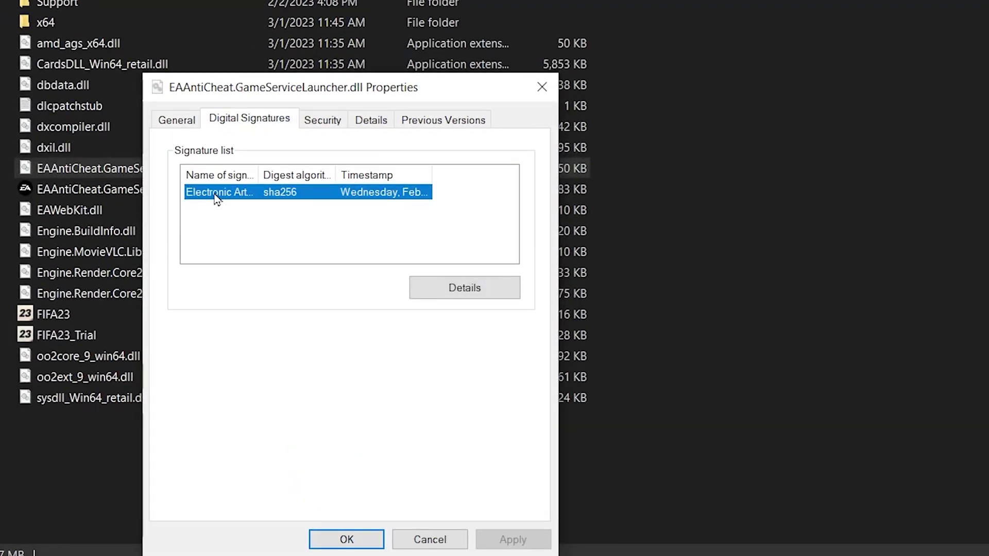
{"action": "left_click", "coordinate": [471, 294]}
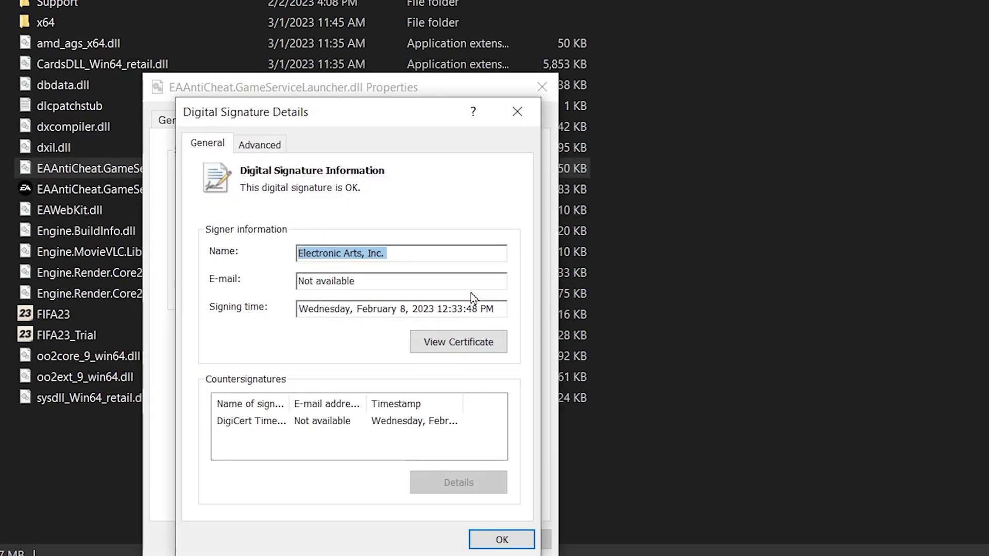
{"action": "left_click", "coordinate": [466, 346]}
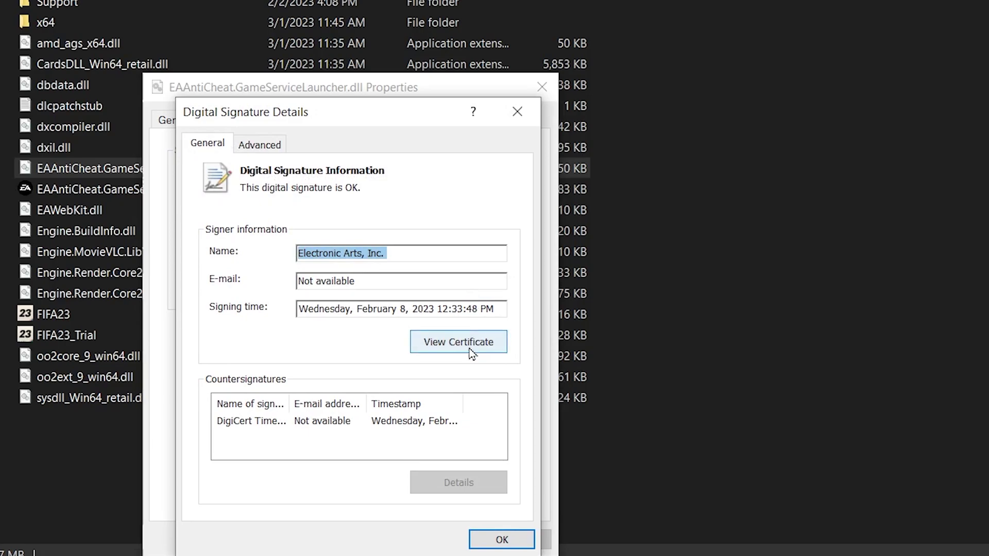
{"action": "left_click", "coordinate": [425, 476]}
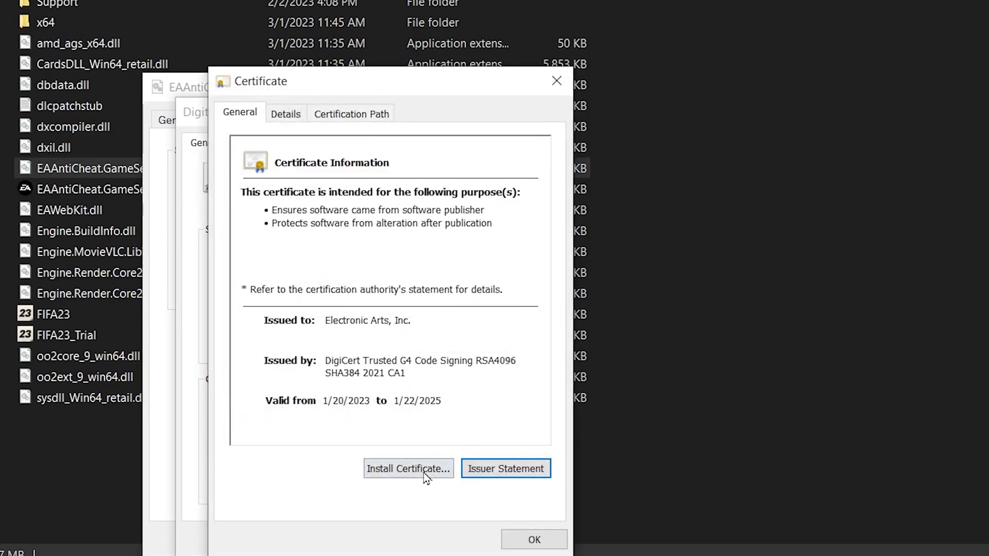
{"action": "left_click", "coordinate": [518, 545]}
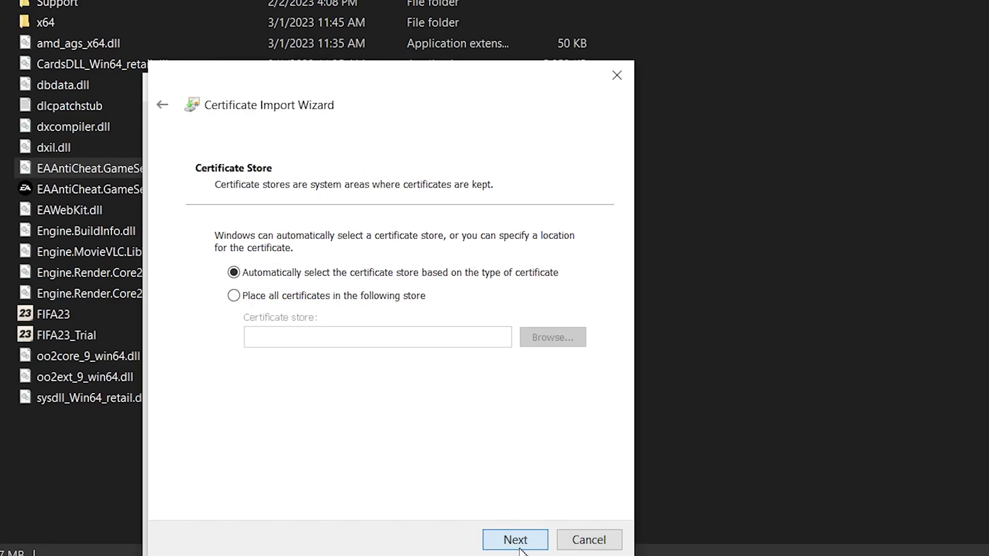
{"action": "left_click", "coordinate": [518, 544]}
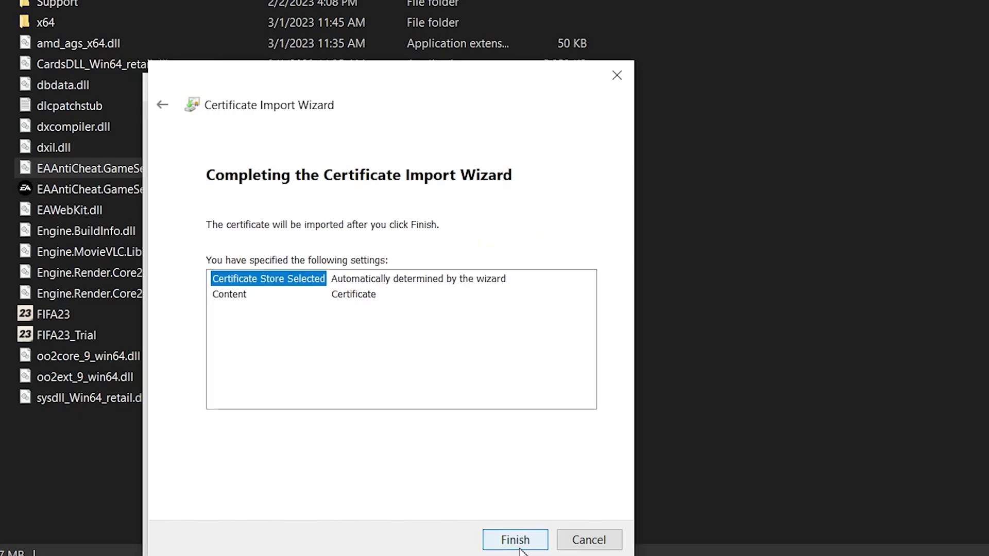
{"action": "left_click", "coordinate": [517, 542]}
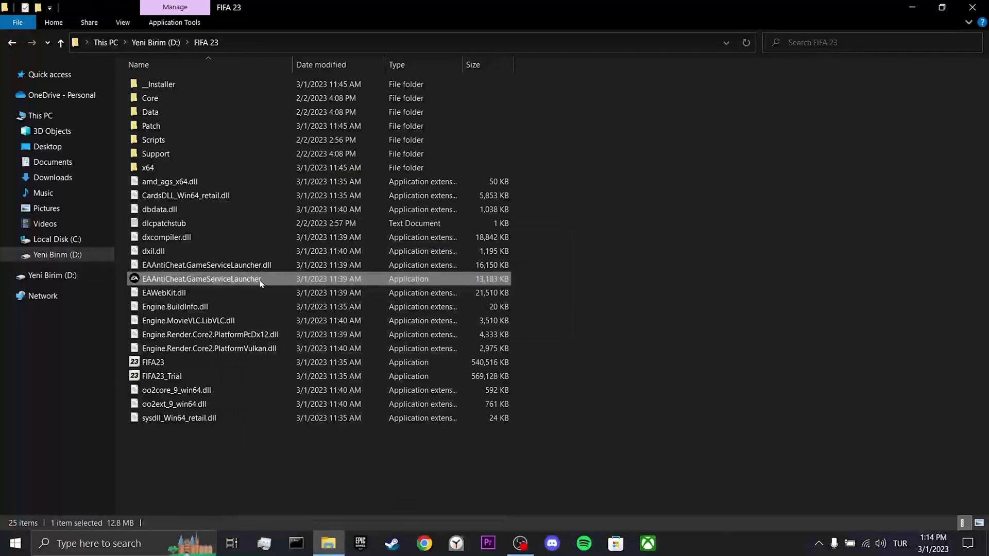
- Install the Electronic Arts certificate from the EAAntiCheat.GameServiceLauncher application's signature
{"action": "right_click", "coordinate": [282, 279]}
{"action": "left_click", "coordinate": [358, 514]}
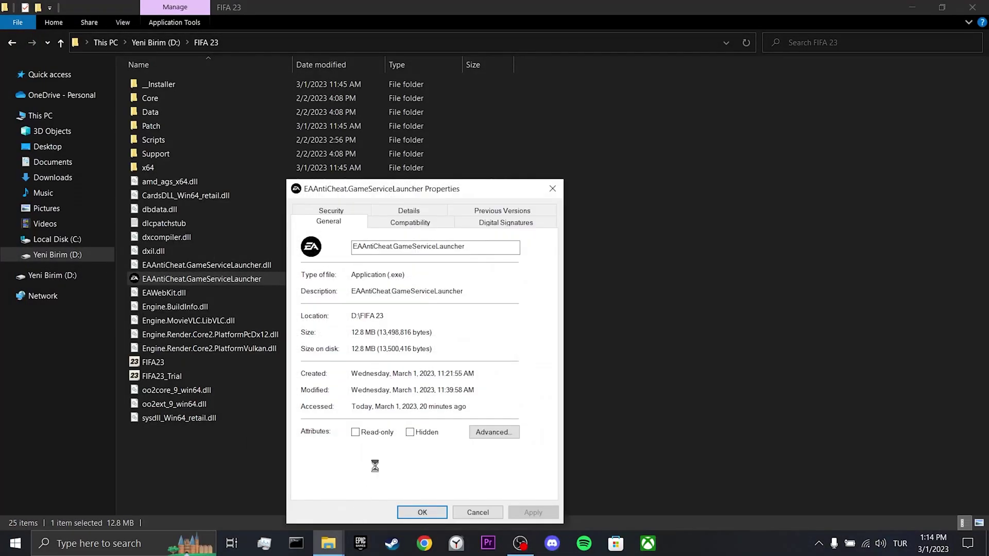
{"action": "left_click", "coordinate": [503, 223]}
{"action": "left_click", "coordinate": [371, 272]}
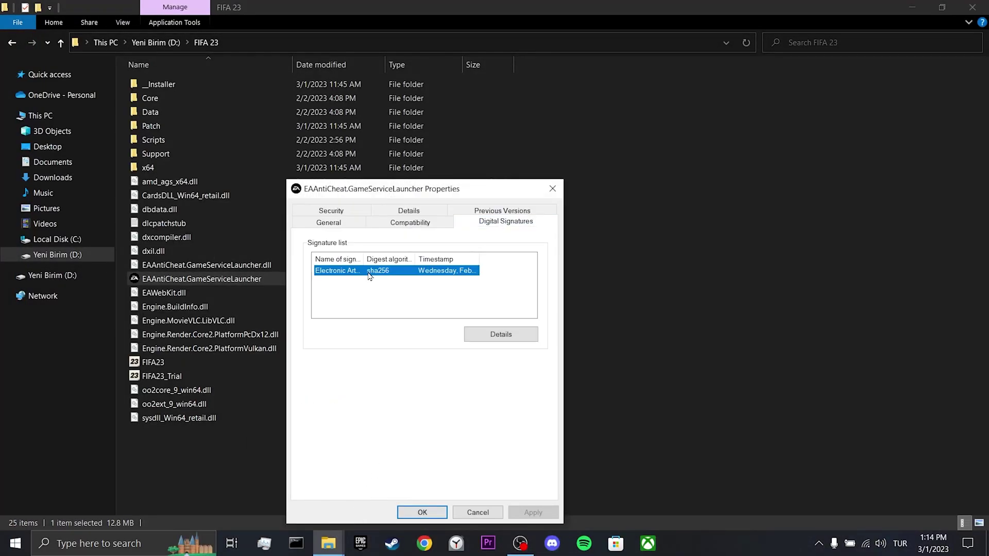
{"action": "left_click", "coordinate": [501, 335]}
{"action": "left_click", "coordinate": [497, 381]}
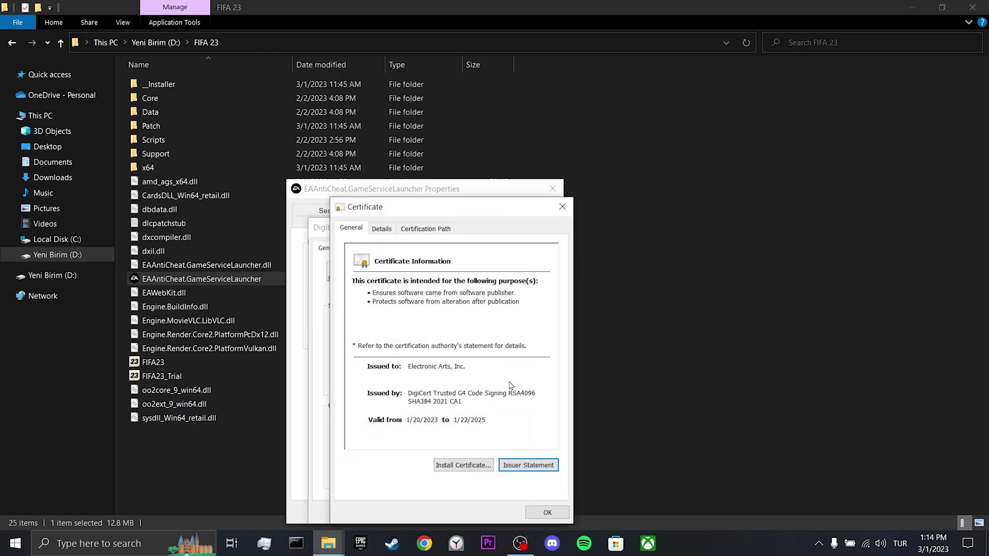
{"action": "left_click", "coordinate": [464, 465]}
{"action": "left_click", "coordinate": [535, 513]}
{"action": "left_click", "coordinate": [536, 514]}
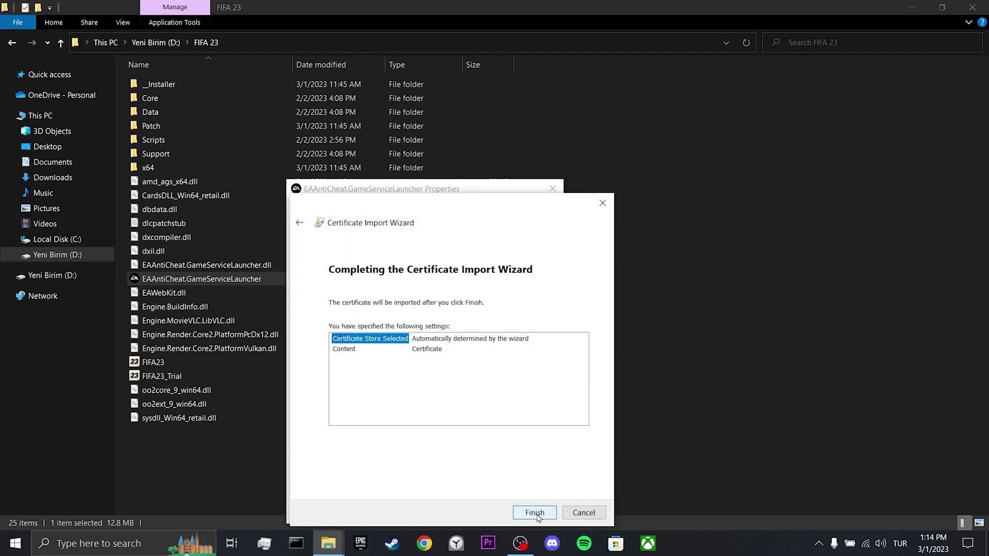
{"action": "left_click", "coordinate": [535, 513]}
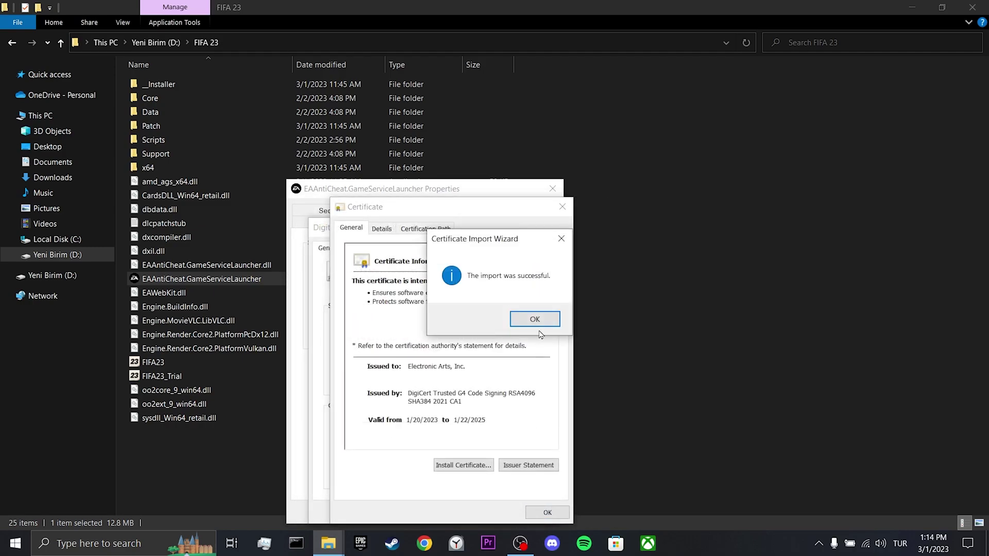